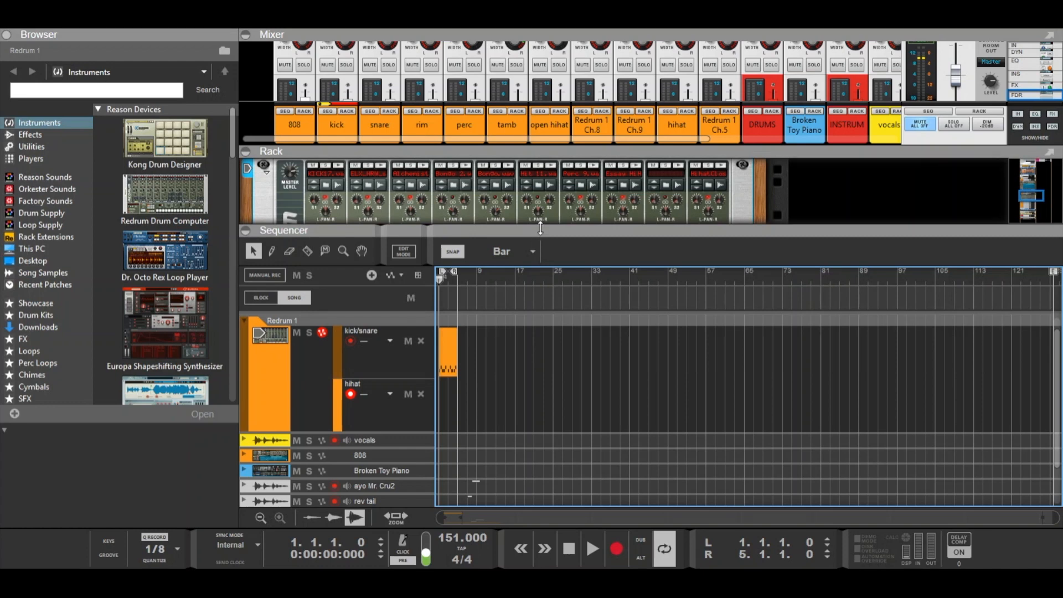
- Examine the Redrum drum machine in the rack
left_click_drag(541, 228, 524, 415)
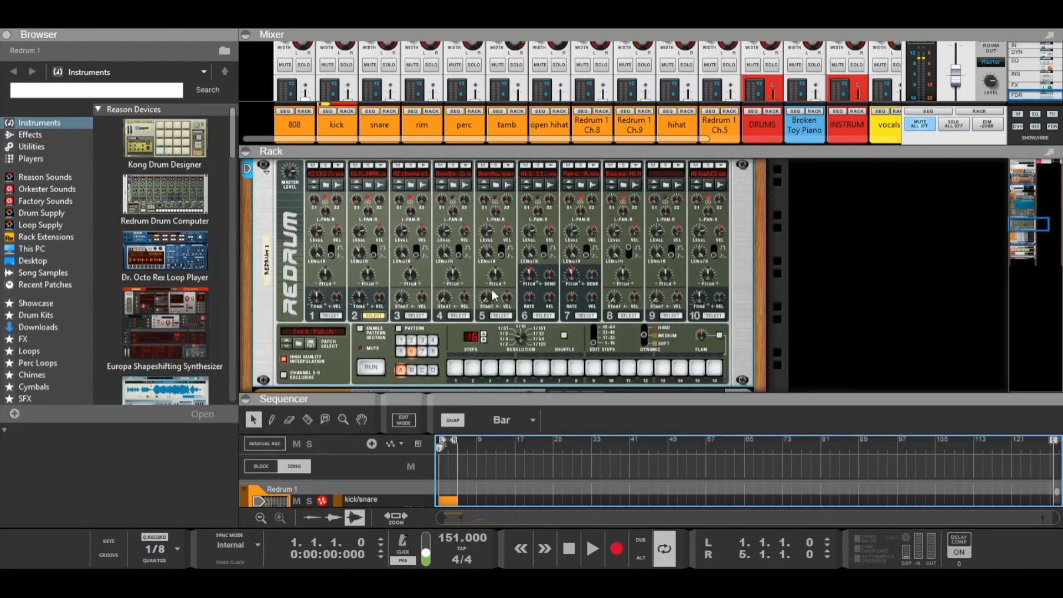
scroll(491, 290, "up", 3)
scroll(492, 291, "down", 2)
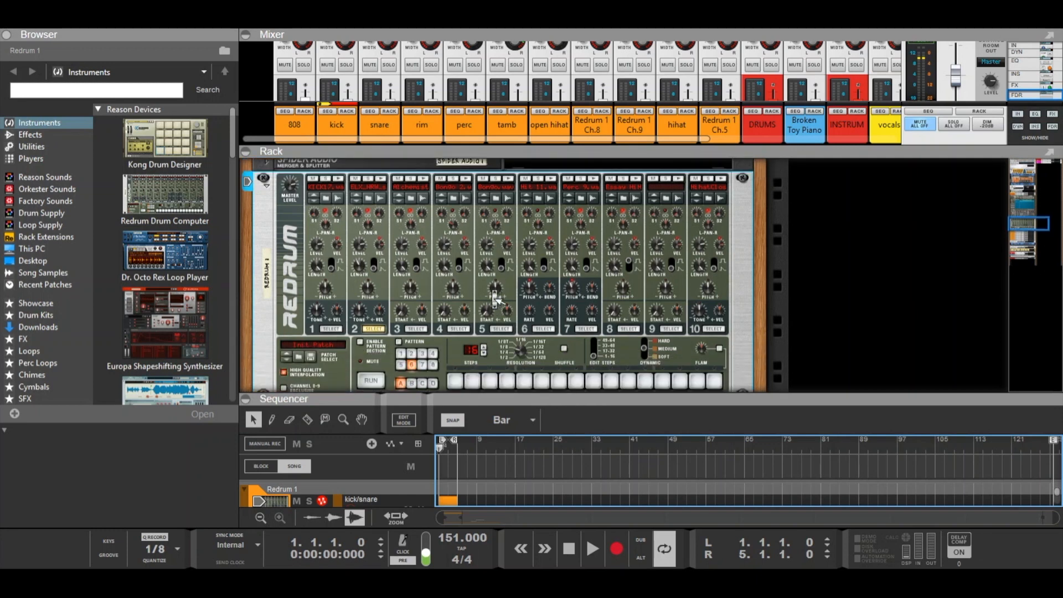
mouse_move(492, 294)
left_click_drag(544, 394, 540, 224)
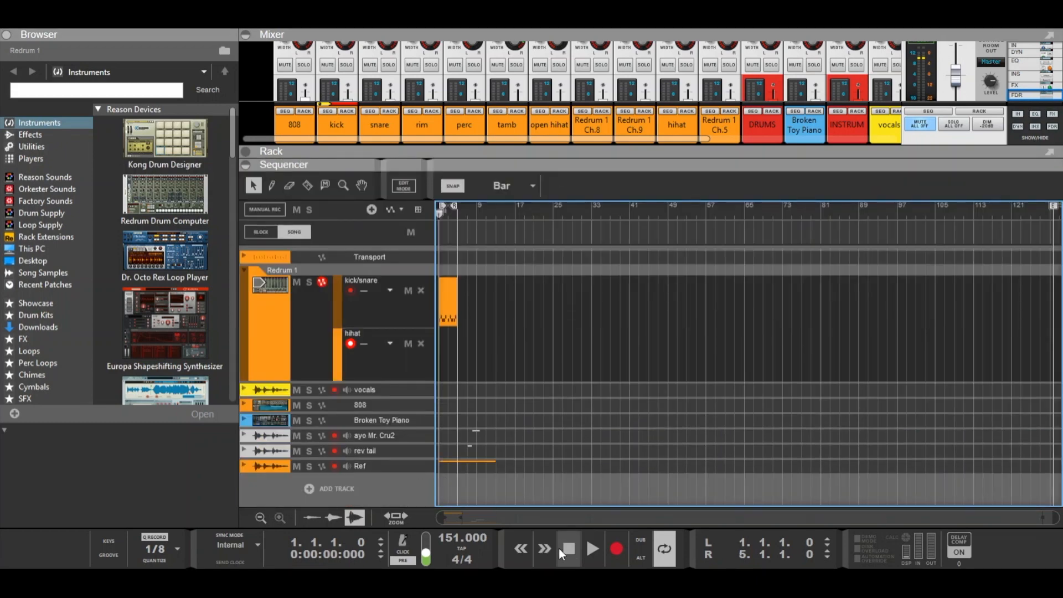
- Play back the song's drum part and stop it
left_click(589, 550)
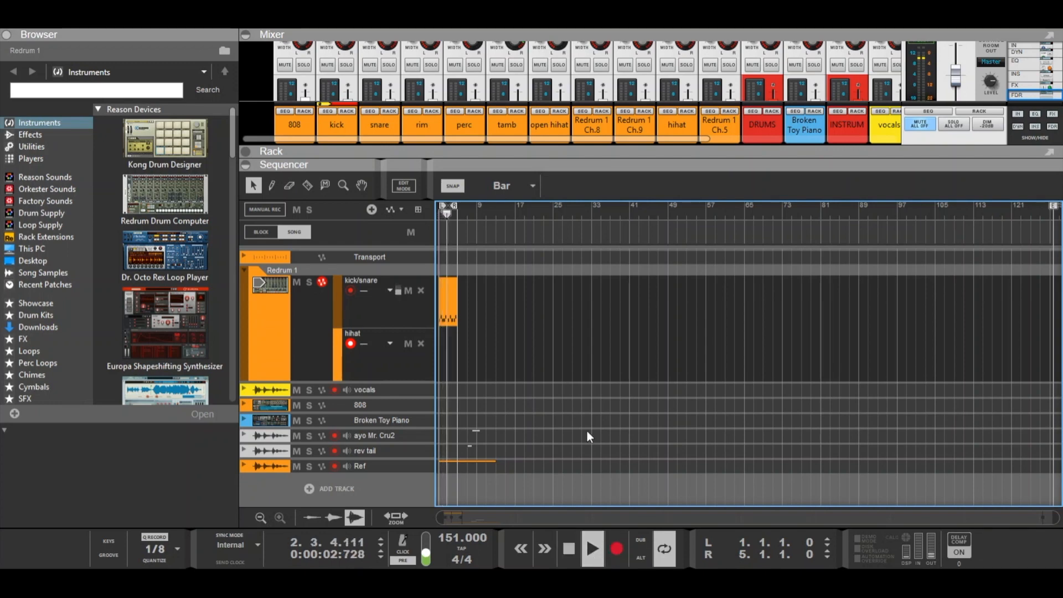
left_click(570, 548)
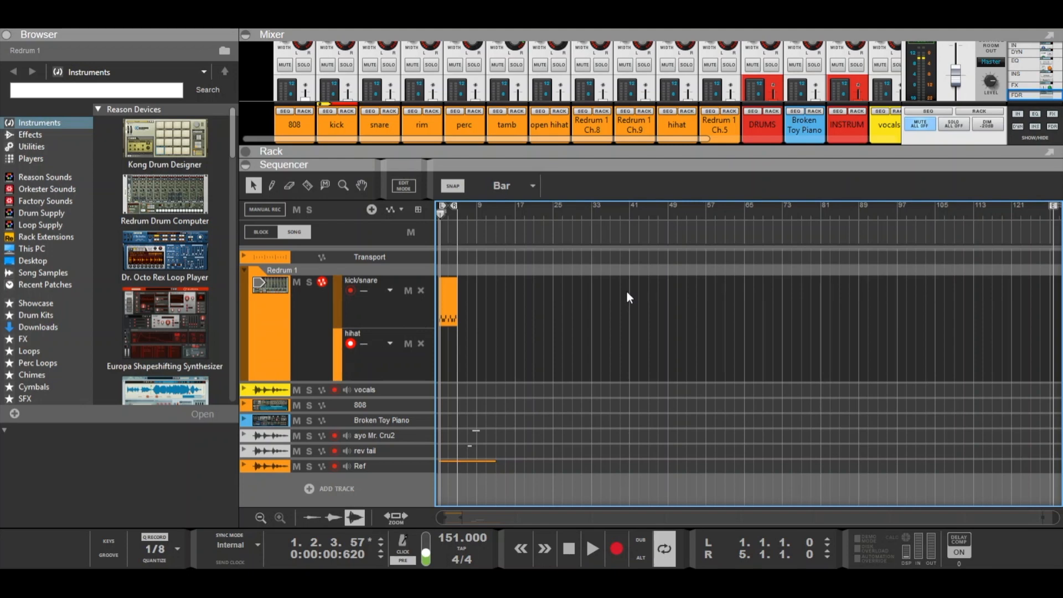
- Expand the rack panel over the mixer and collapse the browser
left_click_drag(631, 171, 628, 403)
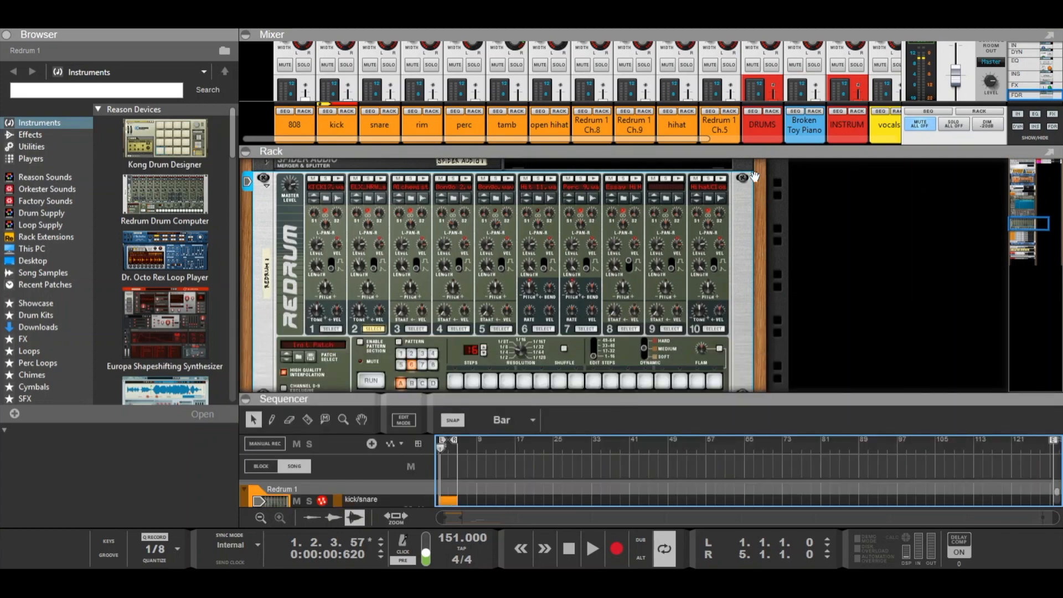
left_click_drag(740, 148, 747, 41)
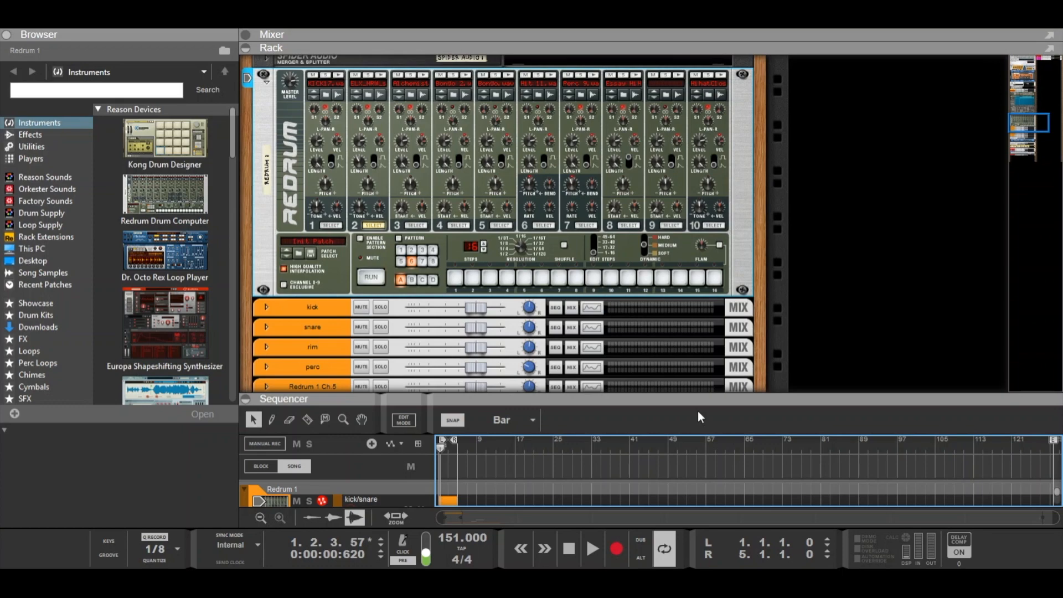
left_click(7, 34)
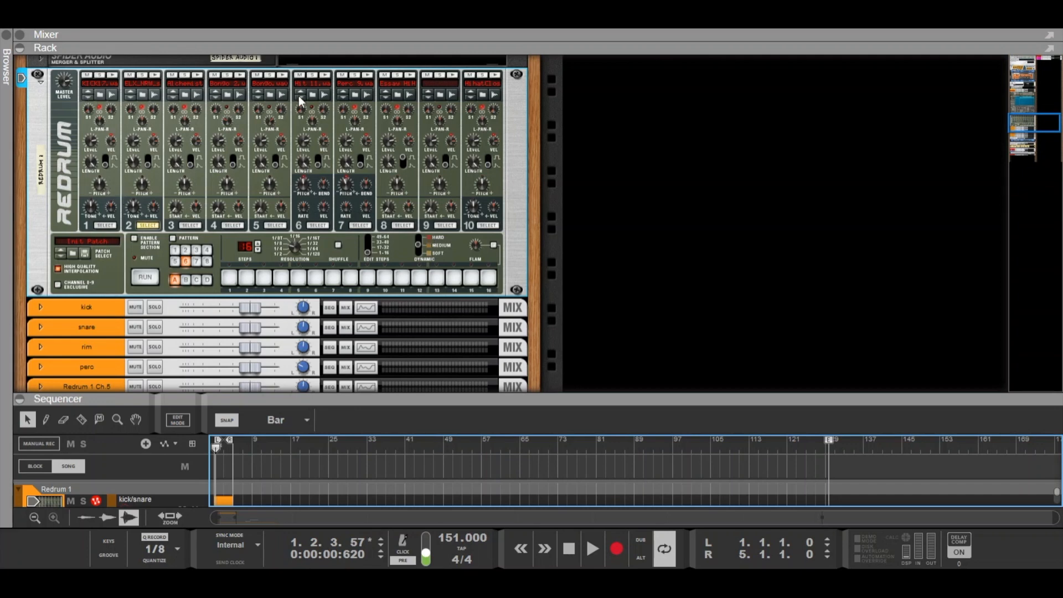
- Select Redrum's drum 10 hihat channel and toggle the Enable Pattern Section and Pattern switches
left_click(497, 79)
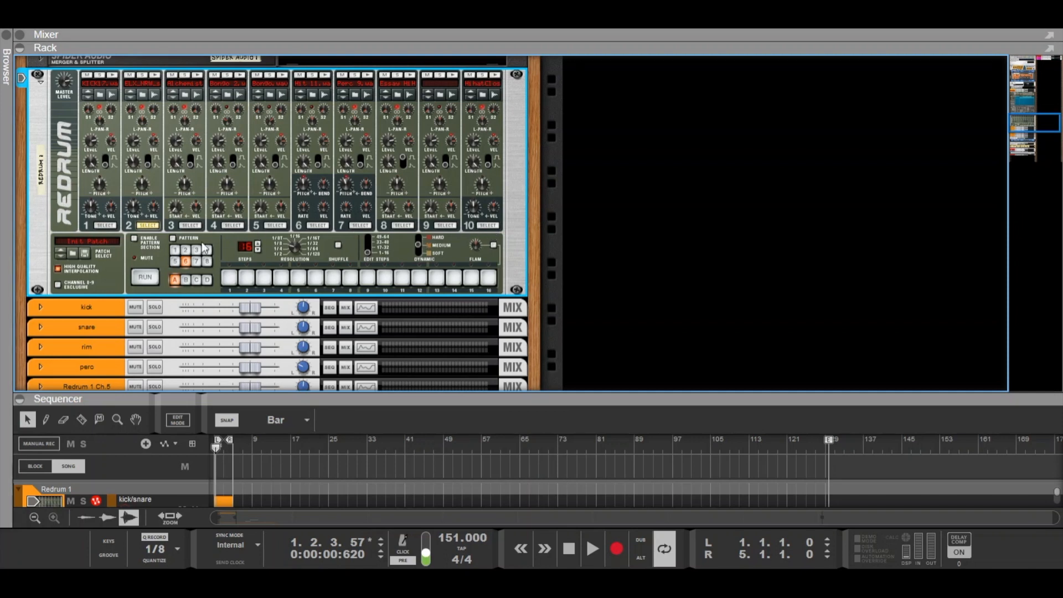
left_click(488, 226)
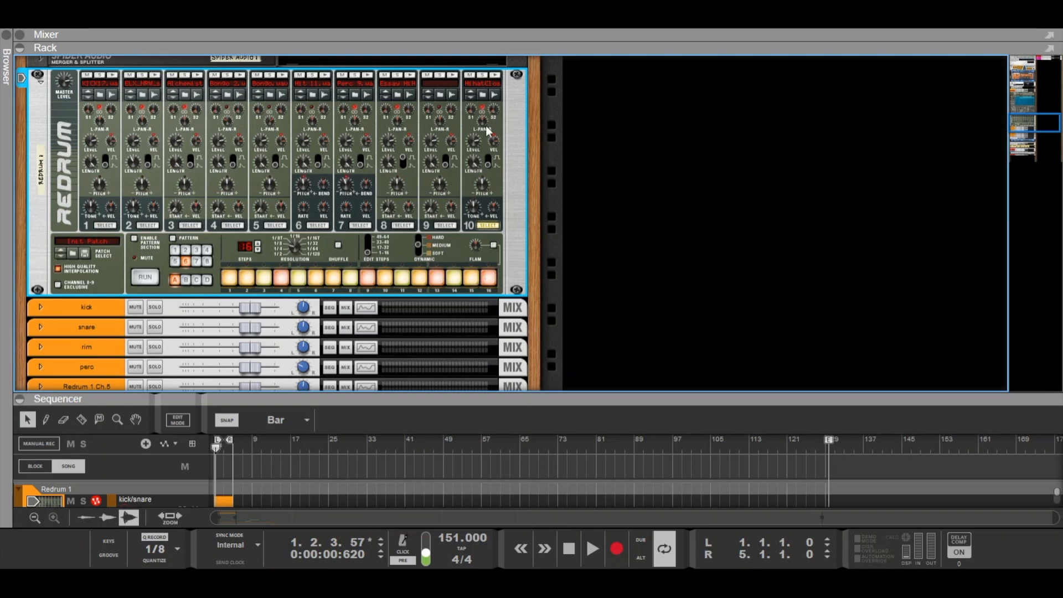
left_click(134, 239)
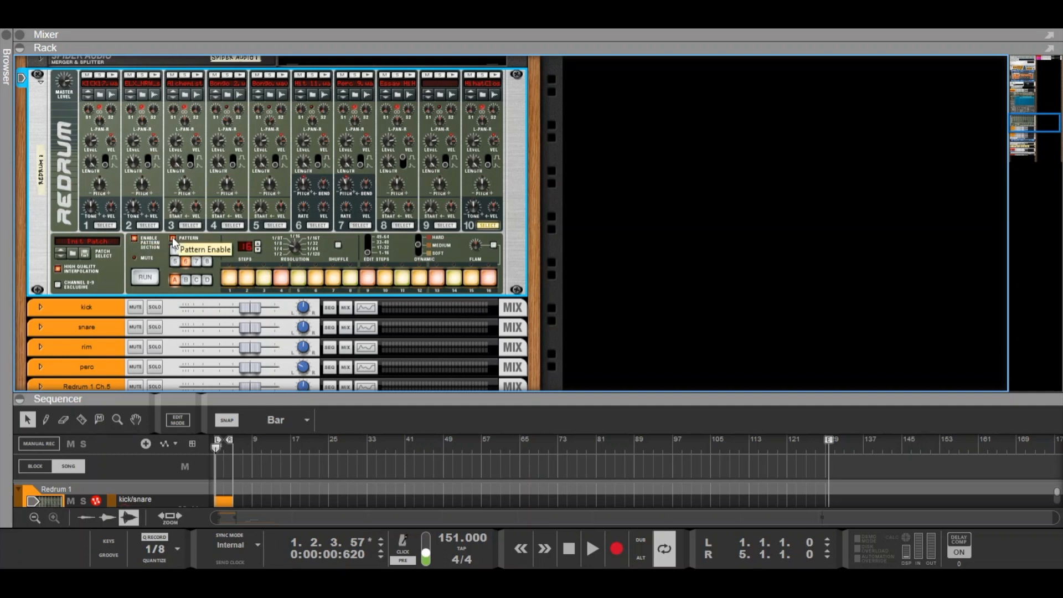
left_click(172, 239)
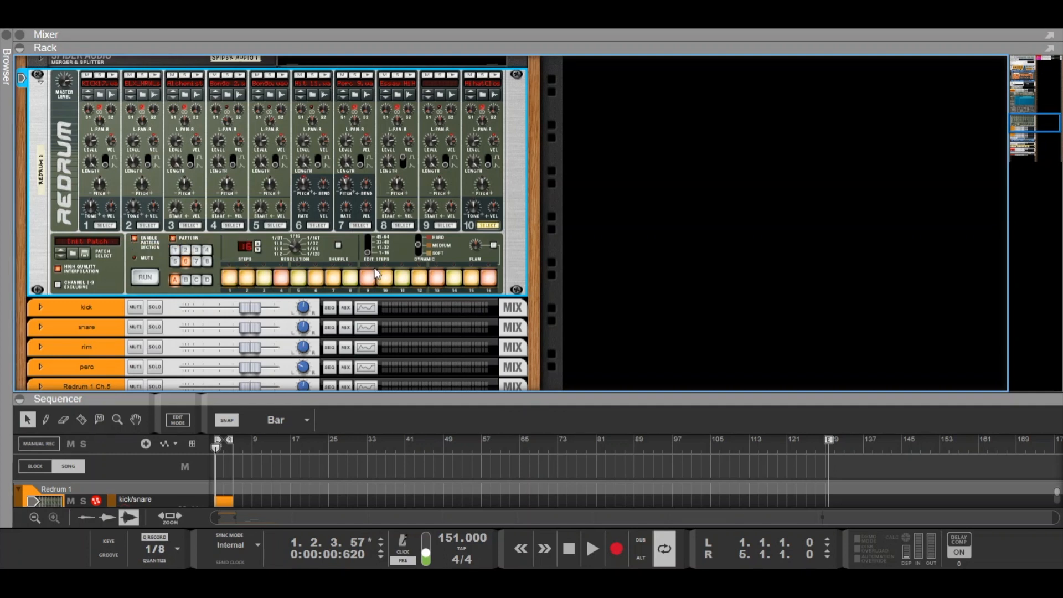
- Move the hihat lane above the kick/snare lane in Redrum's sequencer track, then undo the last change
left_click_drag(384, 405, 394, 119)
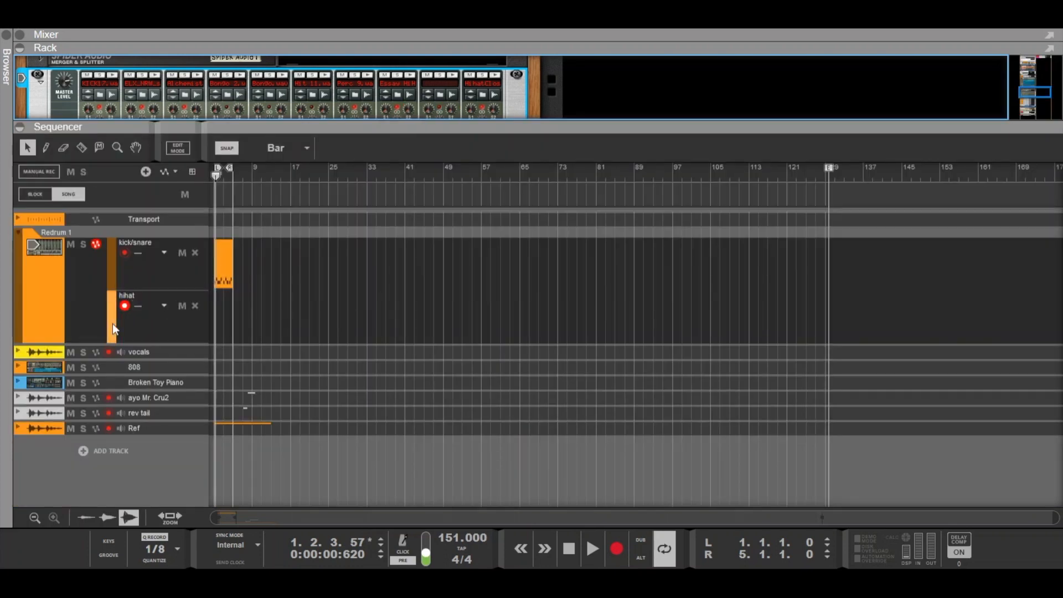
left_click_drag(112, 327, 118, 257)
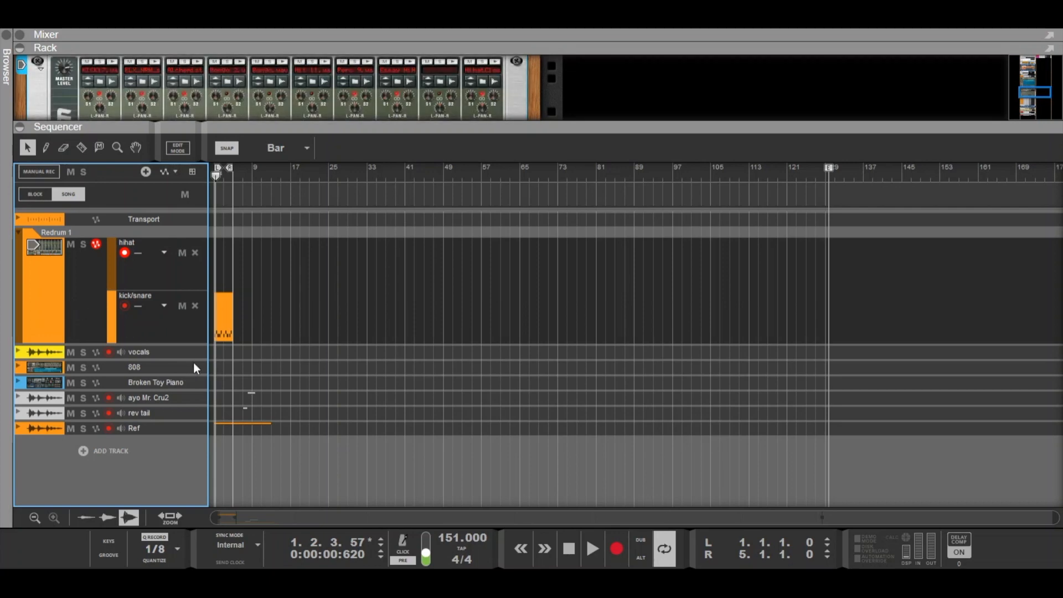
key("ctrl+z")
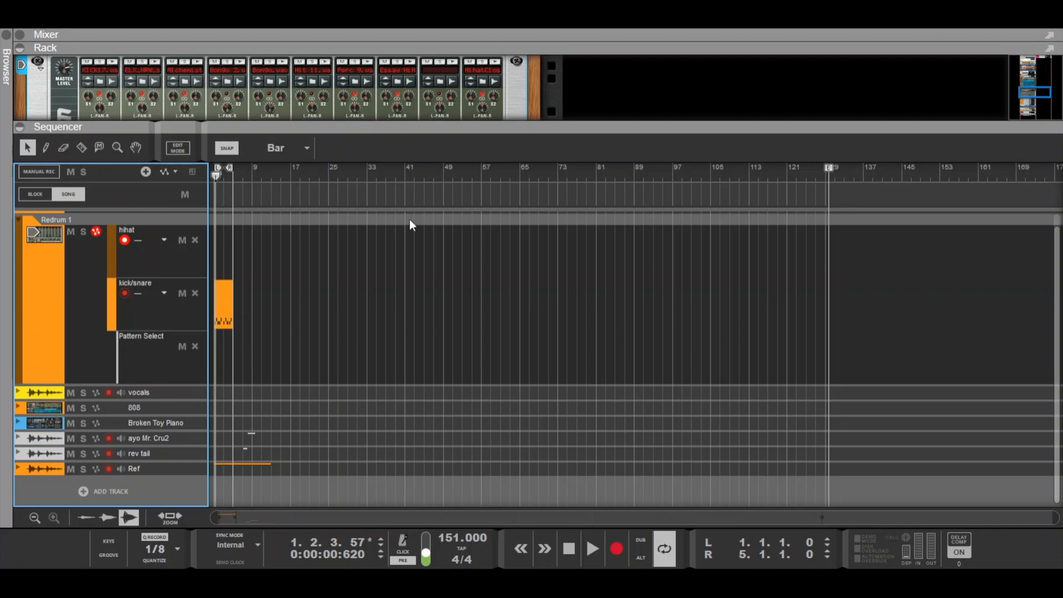
- Select each Redrum pattern from 1 through 8 in turn
left_click_drag(416, 130, 434, 408)
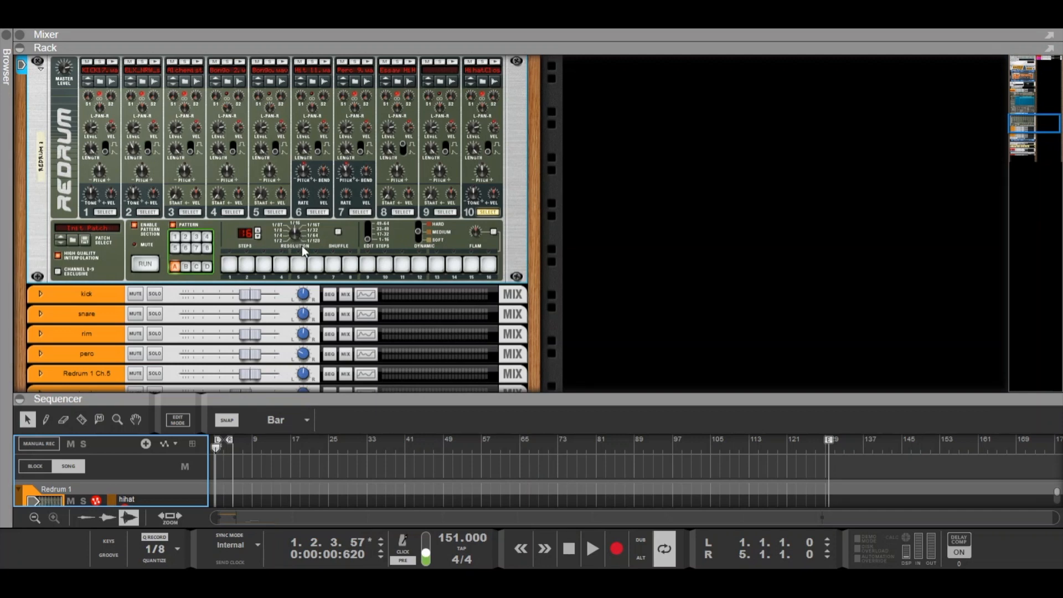
left_click(174, 238)
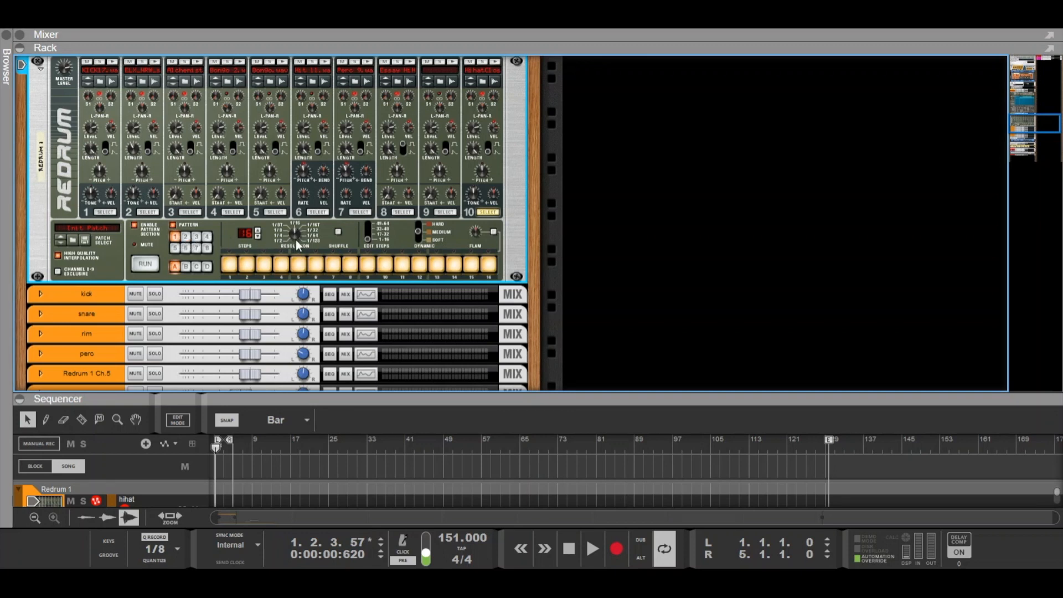
left_click(185, 236)
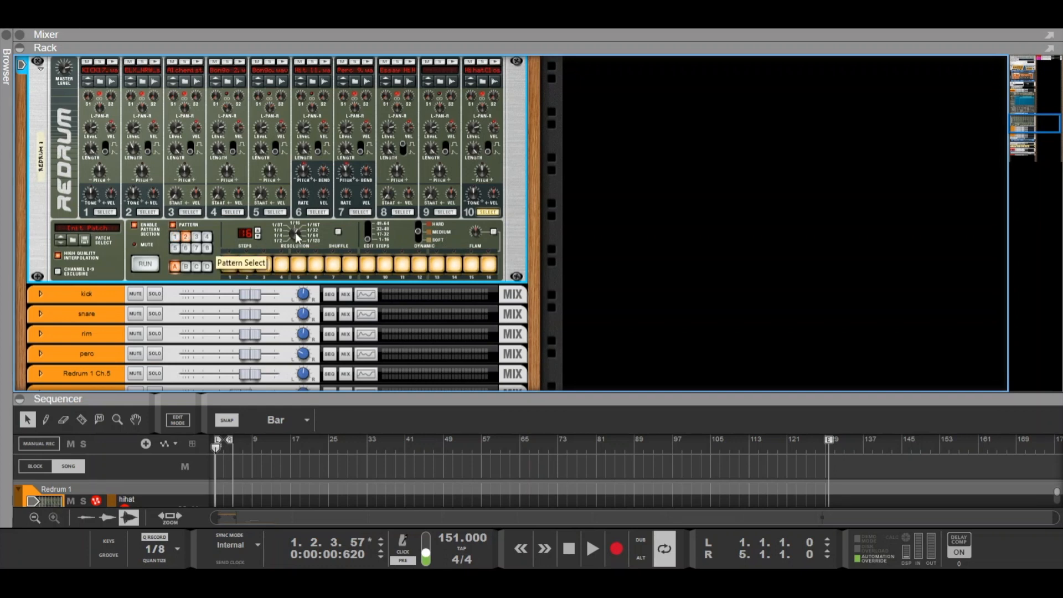
left_click(196, 236)
left_click(208, 238)
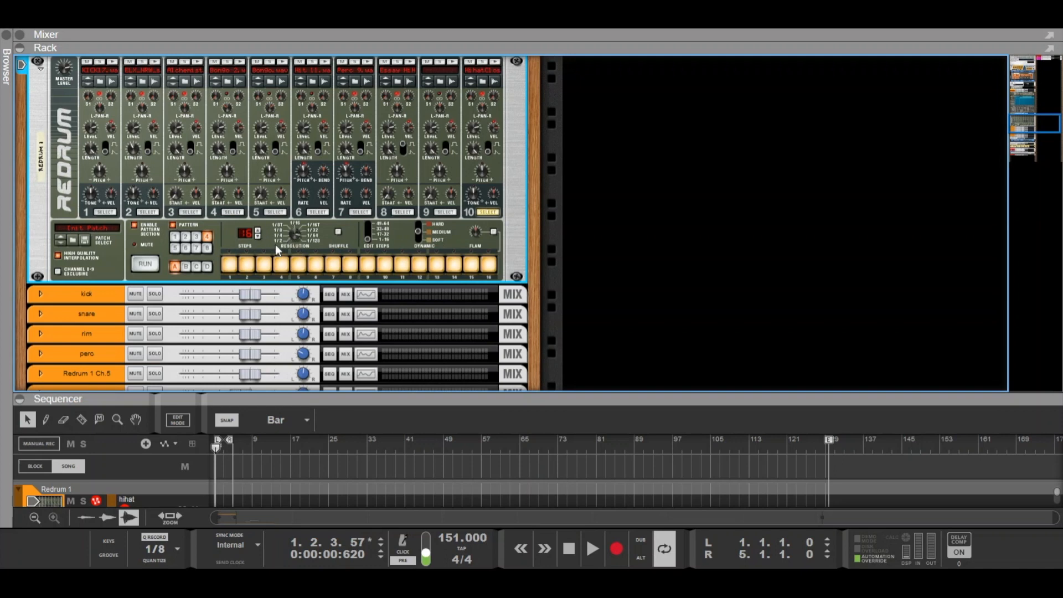
left_click(173, 248)
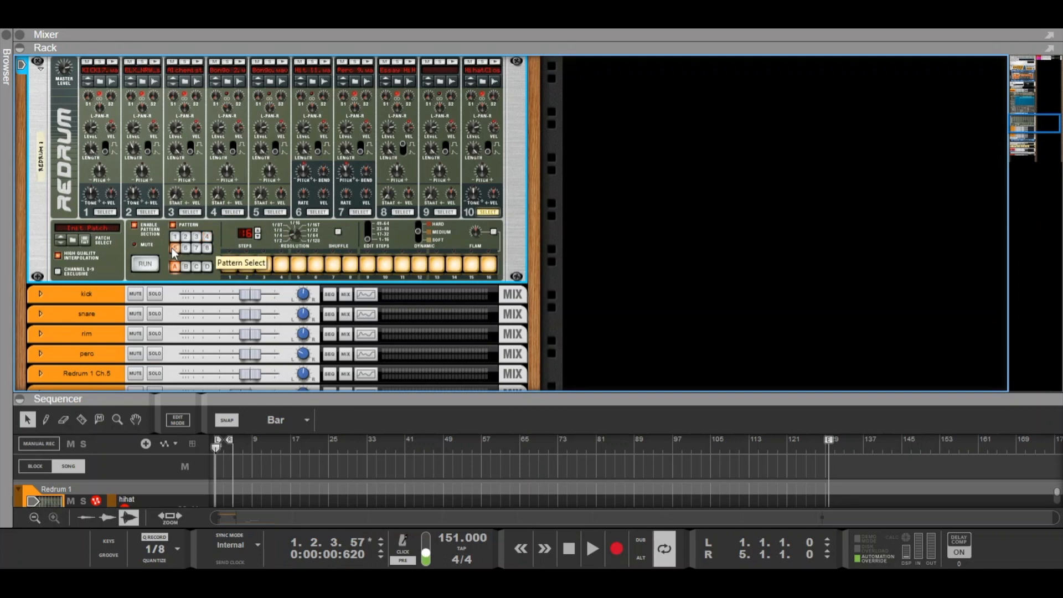
left_click(185, 249)
left_click(199, 249)
left_click(208, 248)
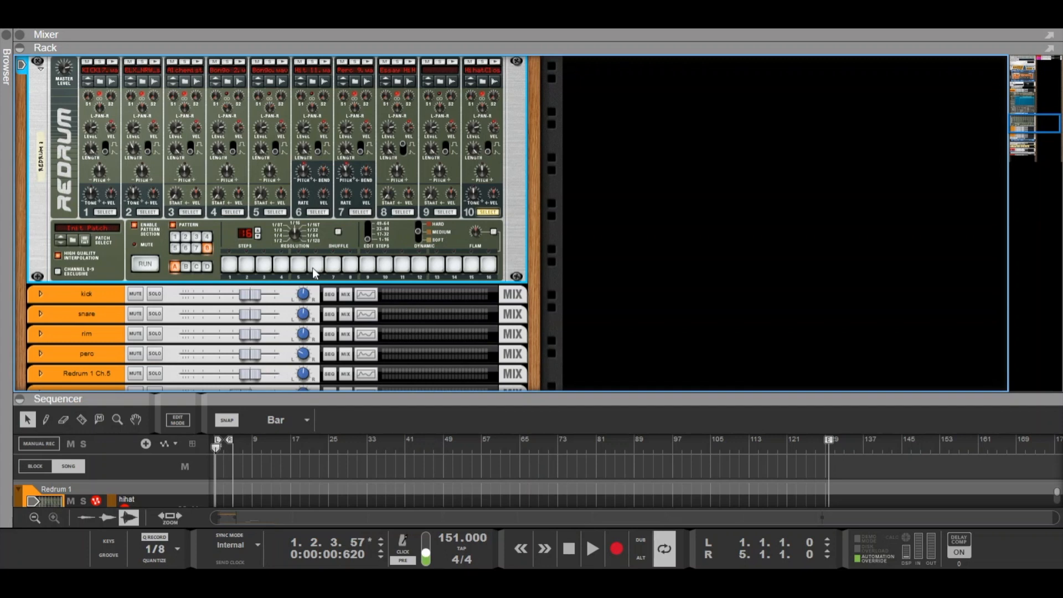
- Zoom the sequencer in on the kick/snare clip
left_click_drag(433, 400, 447, 337)
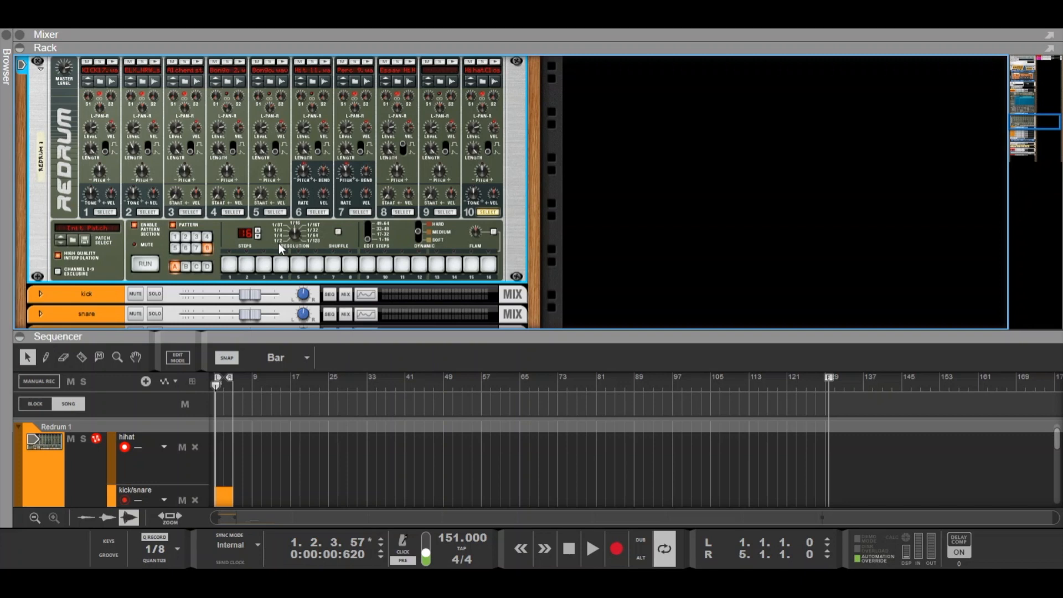
left_click_drag(387, 336, 387, 171)
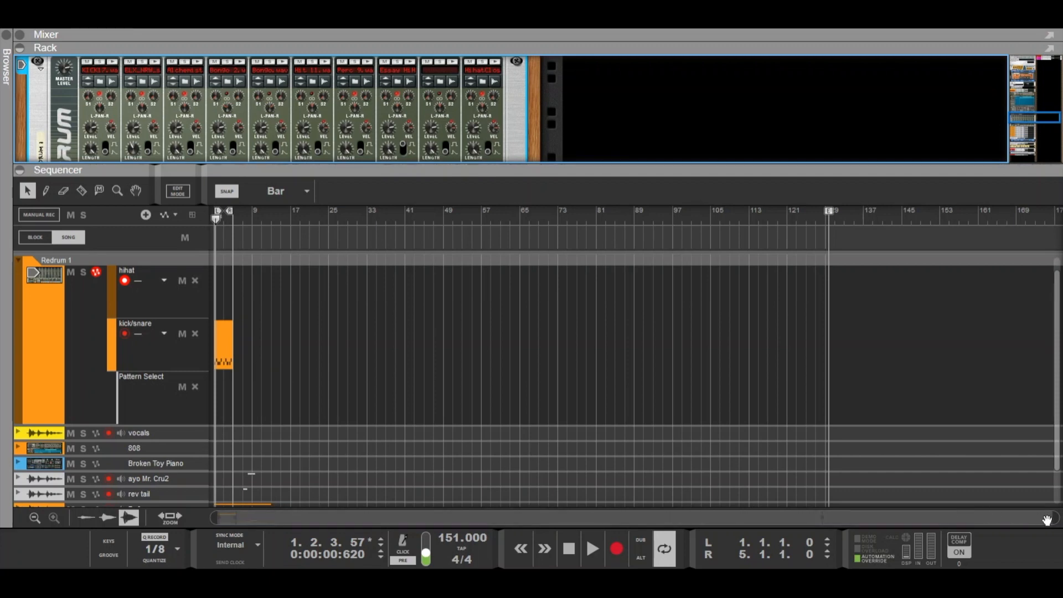
left_click_drag(1046, 520, 662, 518)
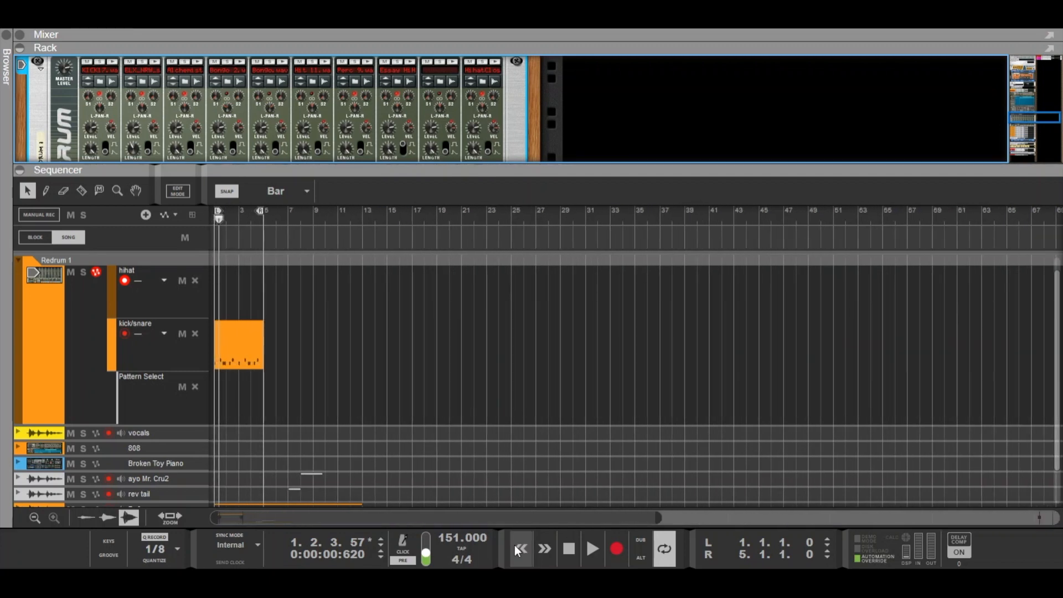
left_click(240, 346)
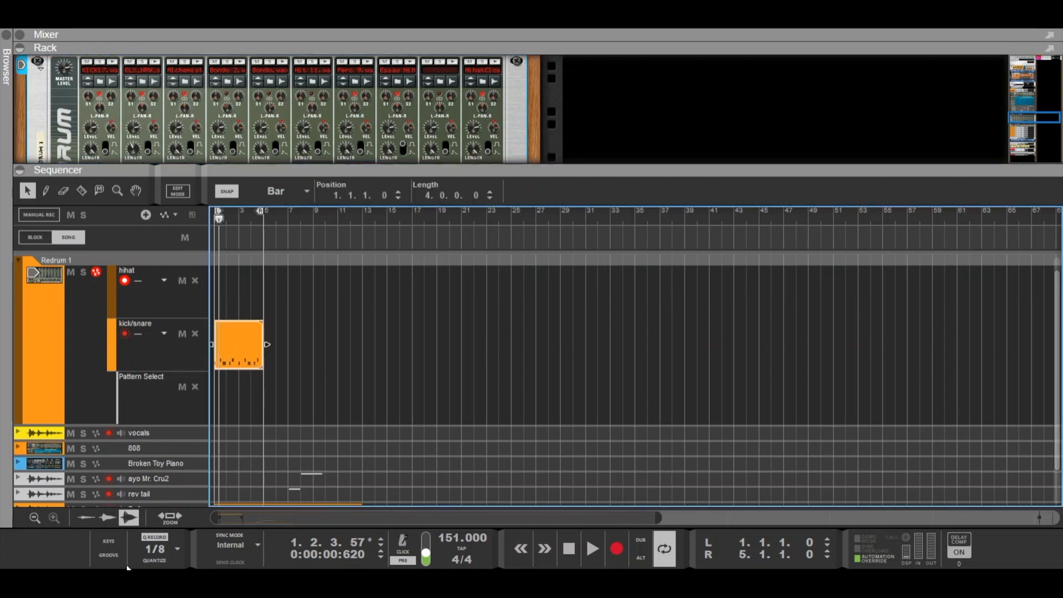
left_click(170, 517)
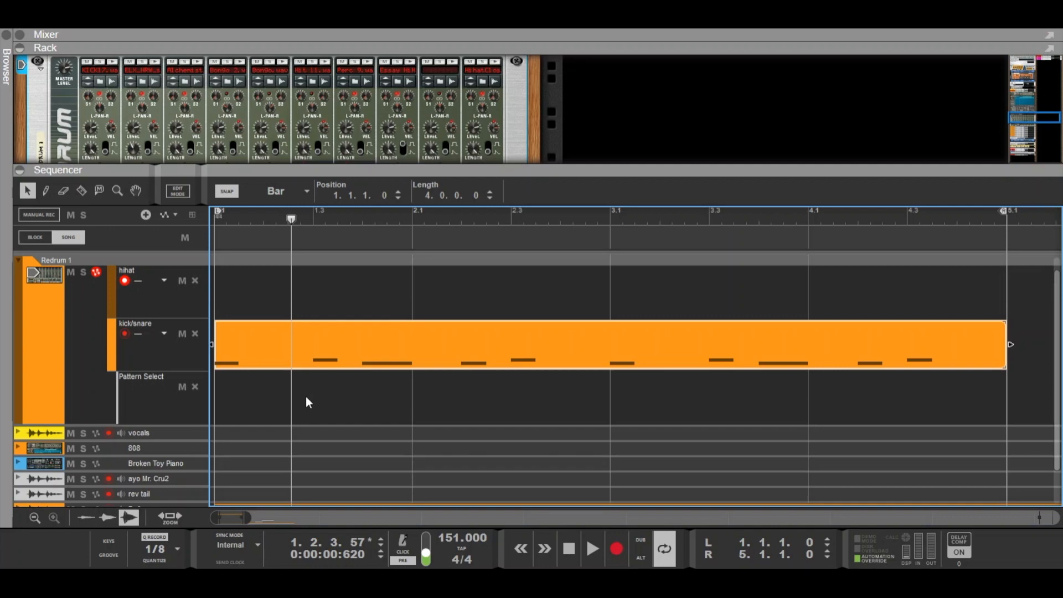
- Return to the song start and set the sequencer snap to 1/8
left_click(568, 554)
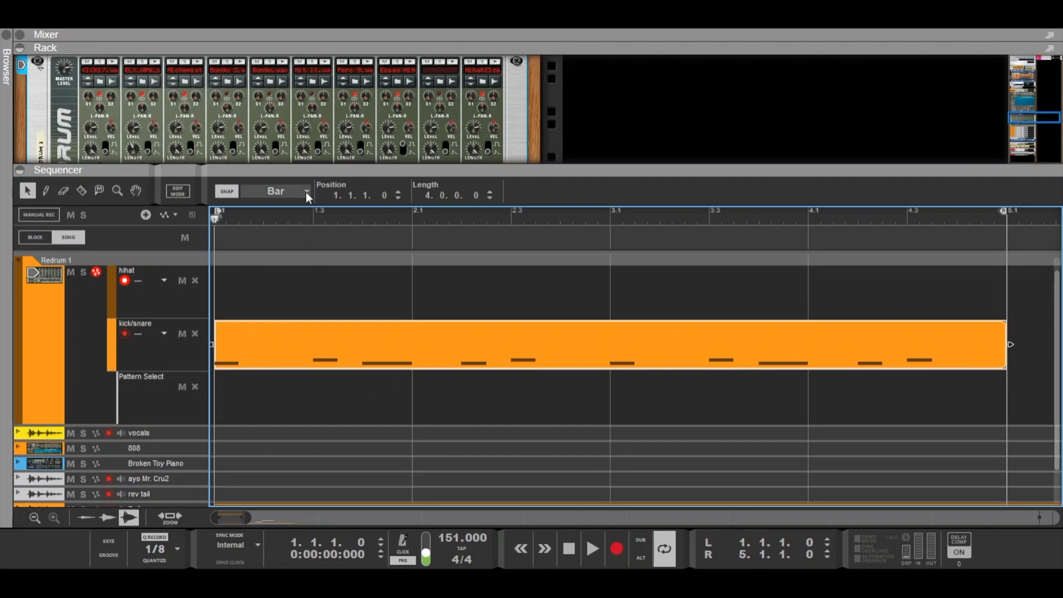
left_click(285, 267)
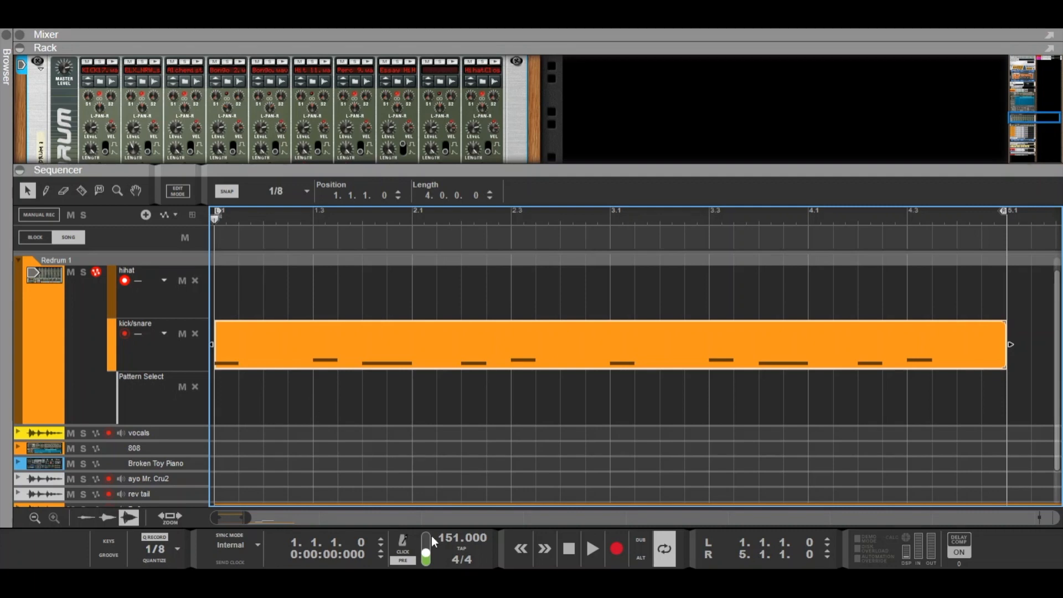
- Start playback and draw a two-beat clip at the start of Redrum's Pattern Select lane
left_click(590, 547)
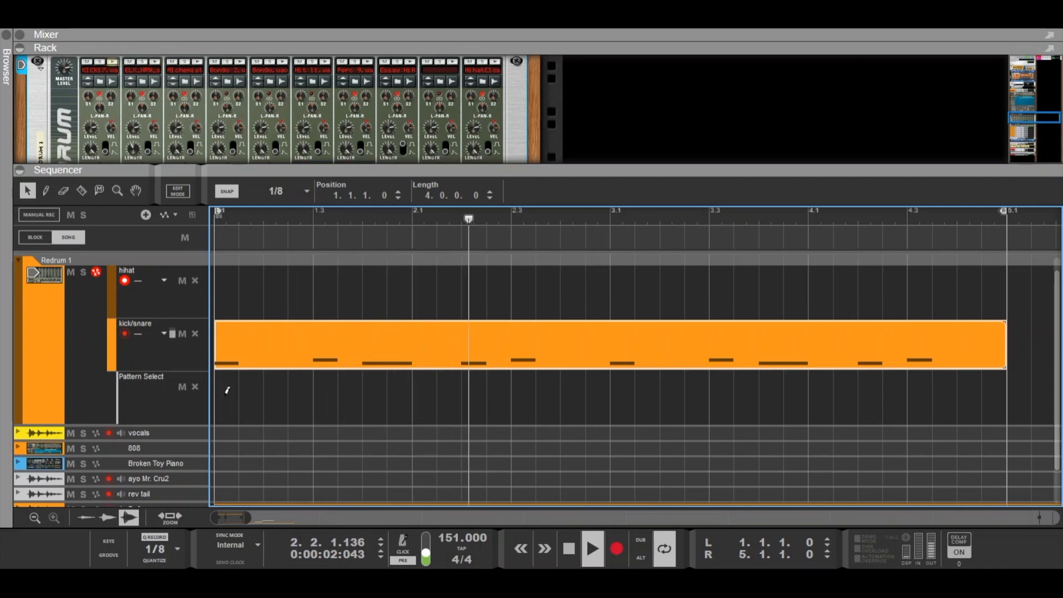
left_click_drag(225, 395, 306, 397)
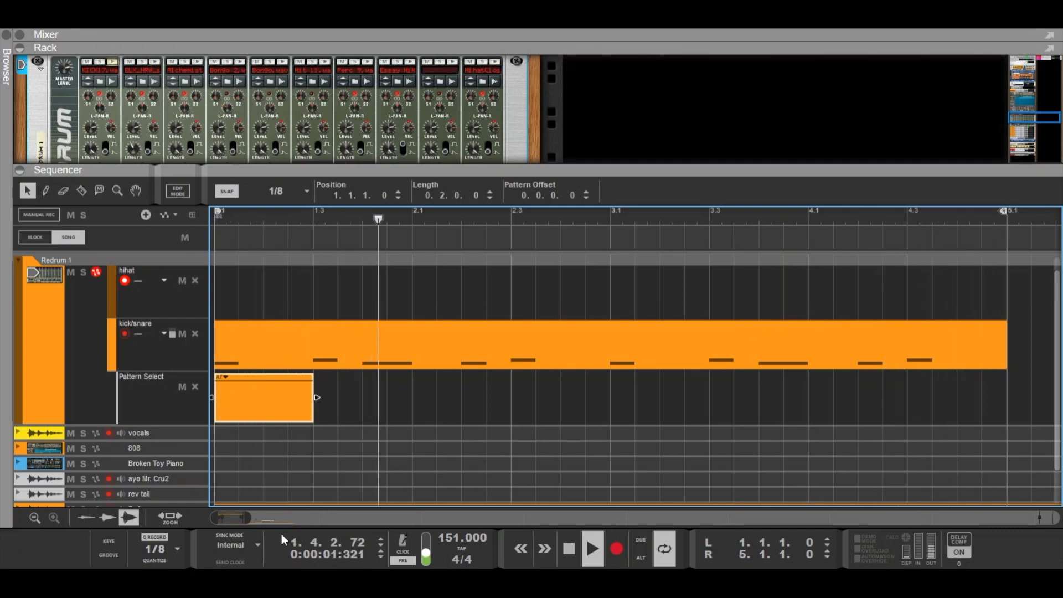
left_click(237, 210)
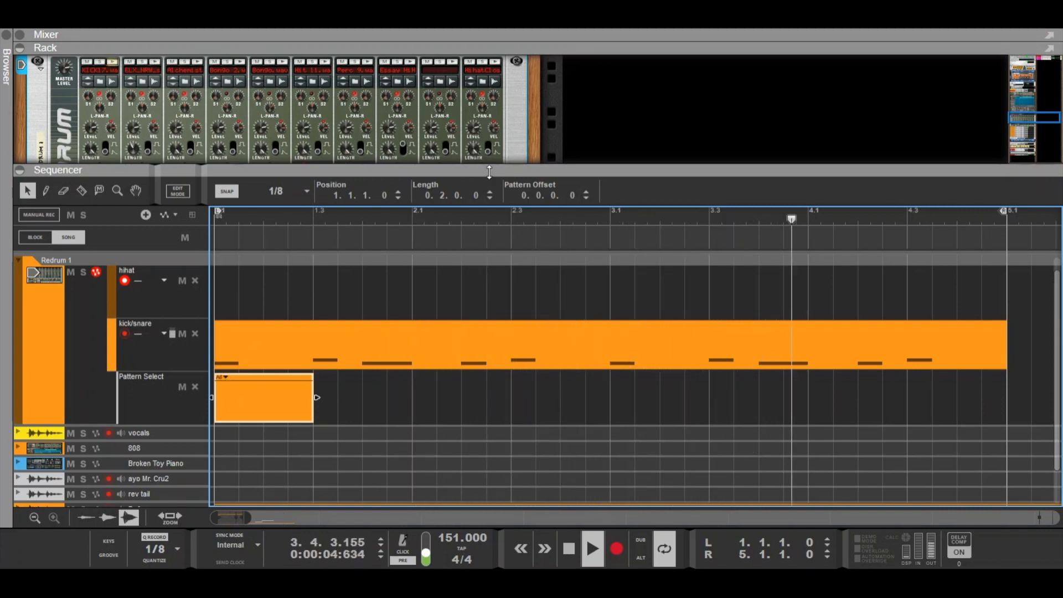
- Check Redrum's pattern section in the rack while the song plays
left_click_drag(488, 175, 488, 241)
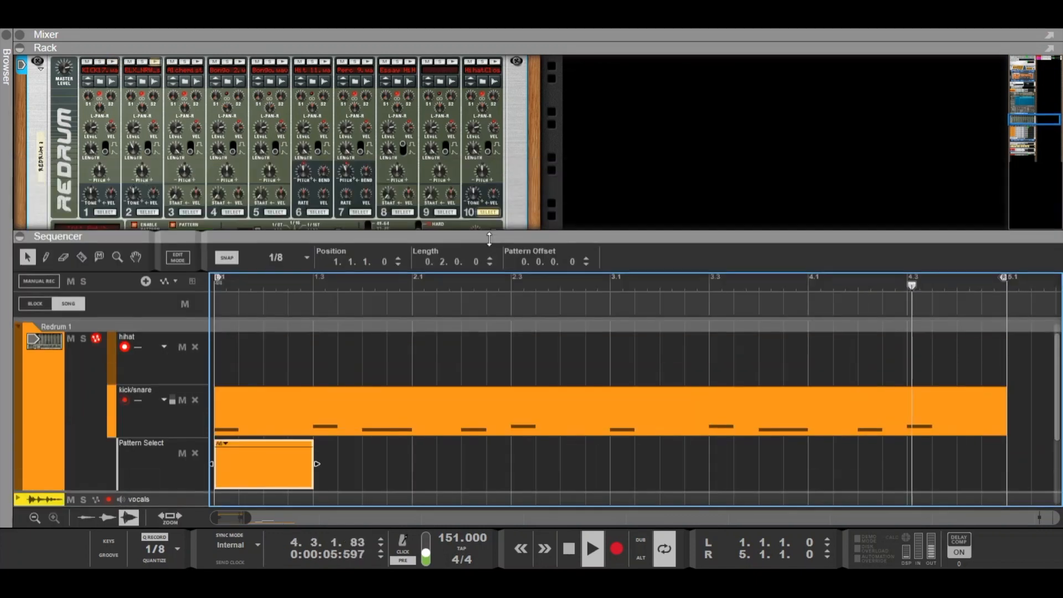
left_click(485, 177)
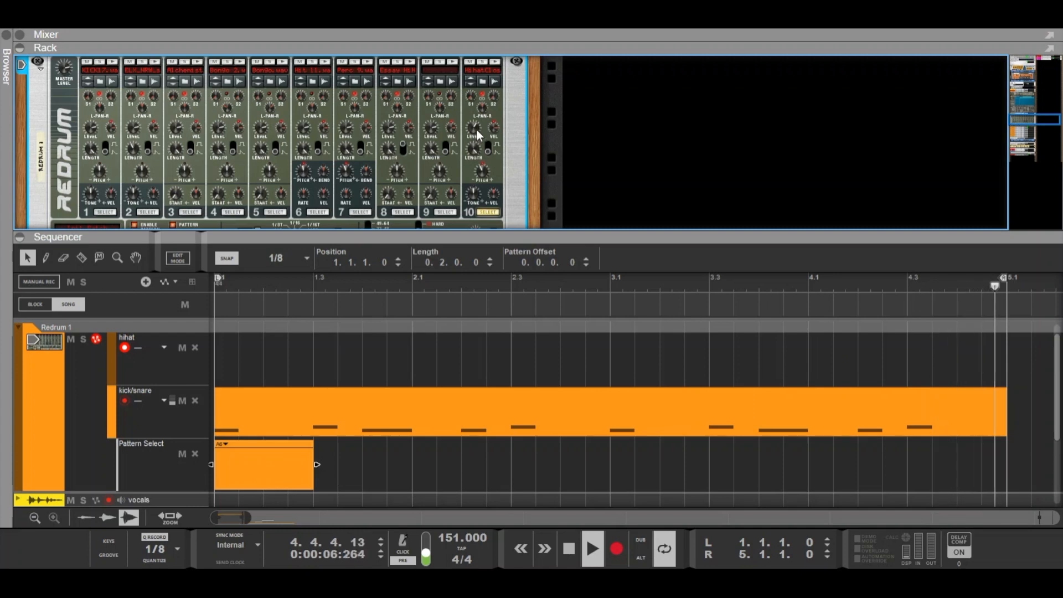
left_click_drag(467, 232, 466, 127)
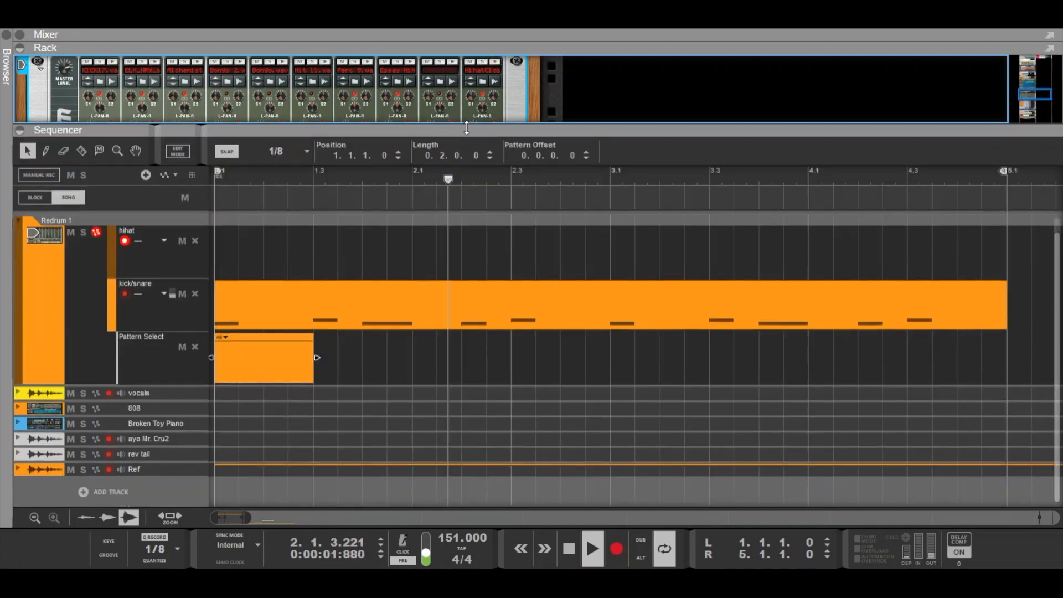
key("alt")
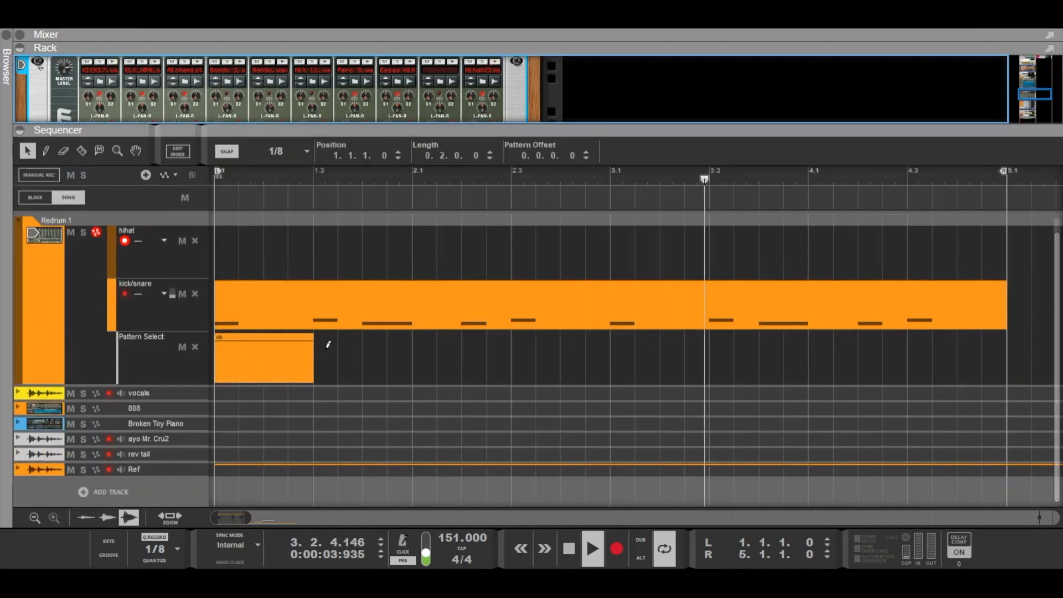
- Draw a one-beat clip at bar 1 beat 3 of the Pattern Select lane and set it to pattern A2
left_click(326, 345)
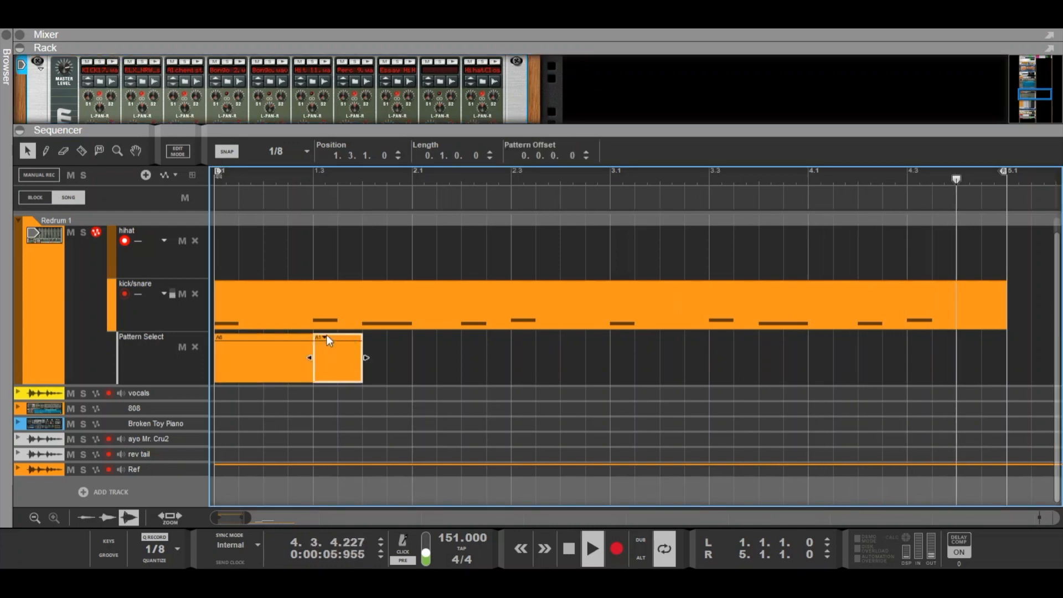
left_click(325, 337)
left_click(370, 430)
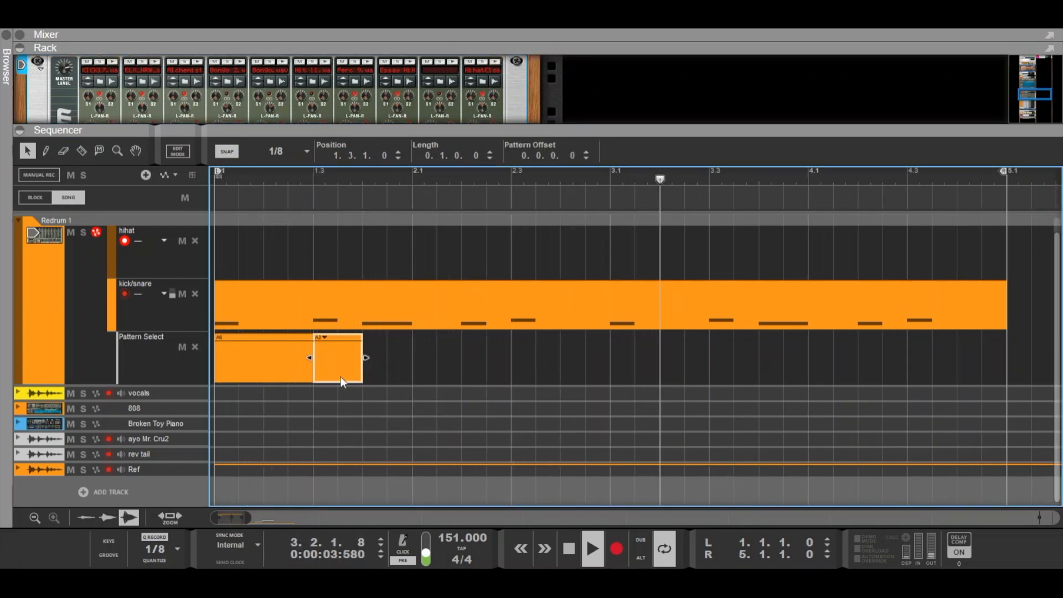
- Restart playback from the song start
left_click(227, 175)
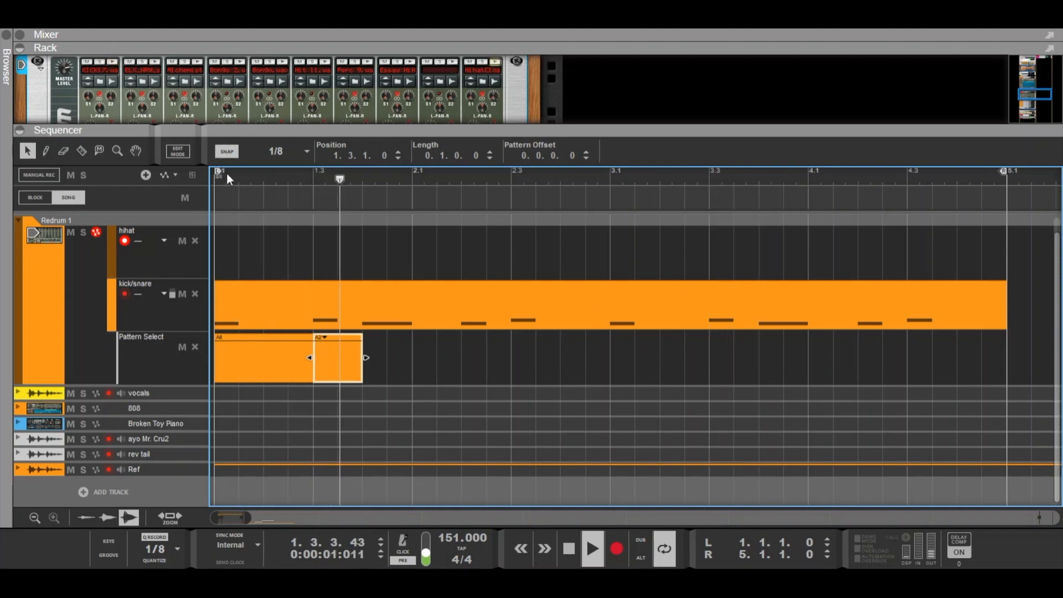
double_click(577, 549)
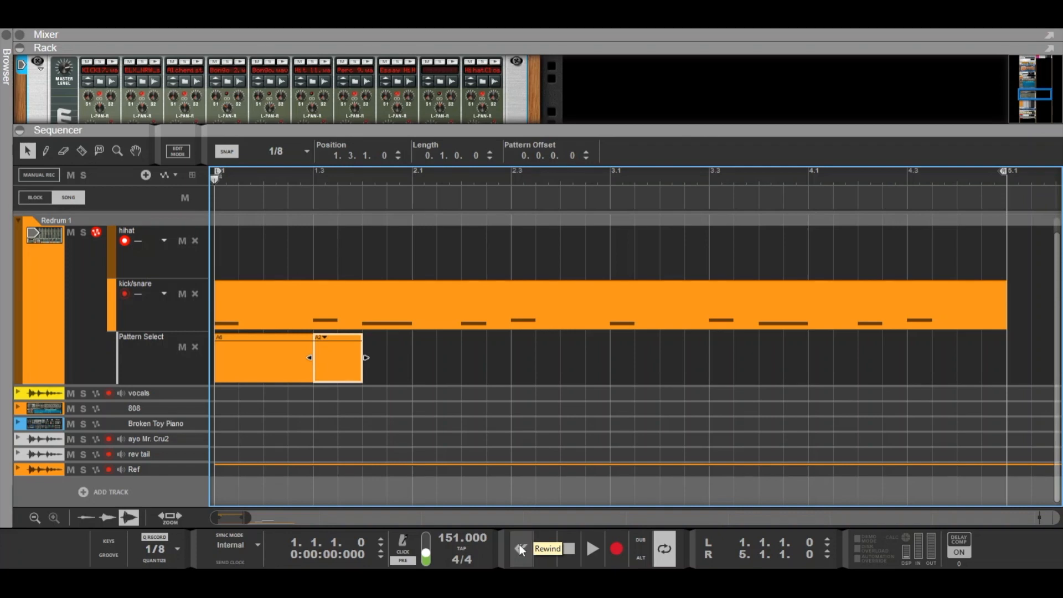
left_click(588, 554)
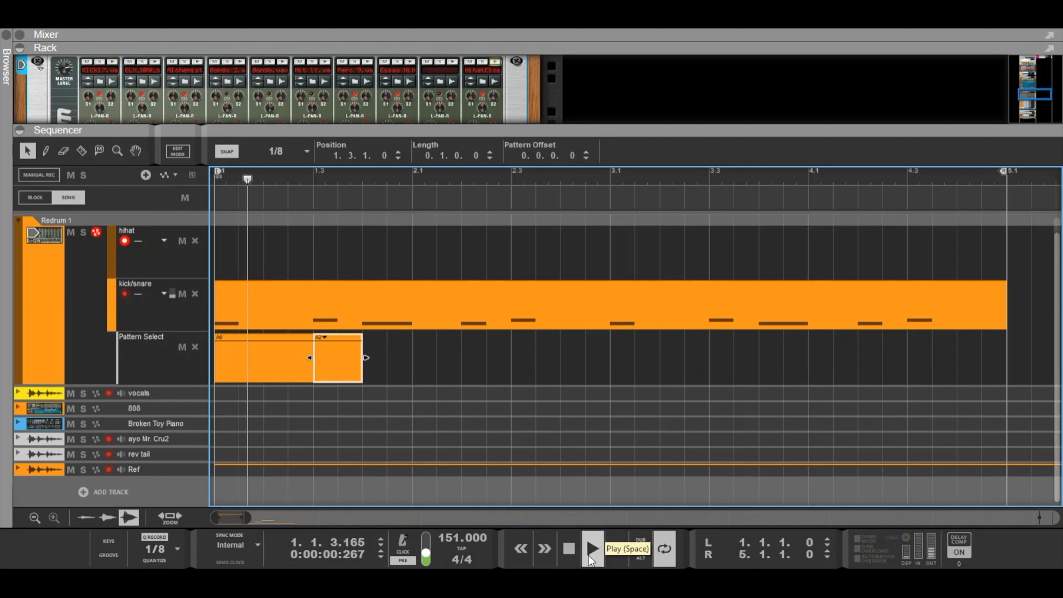
left_click(374, 340)
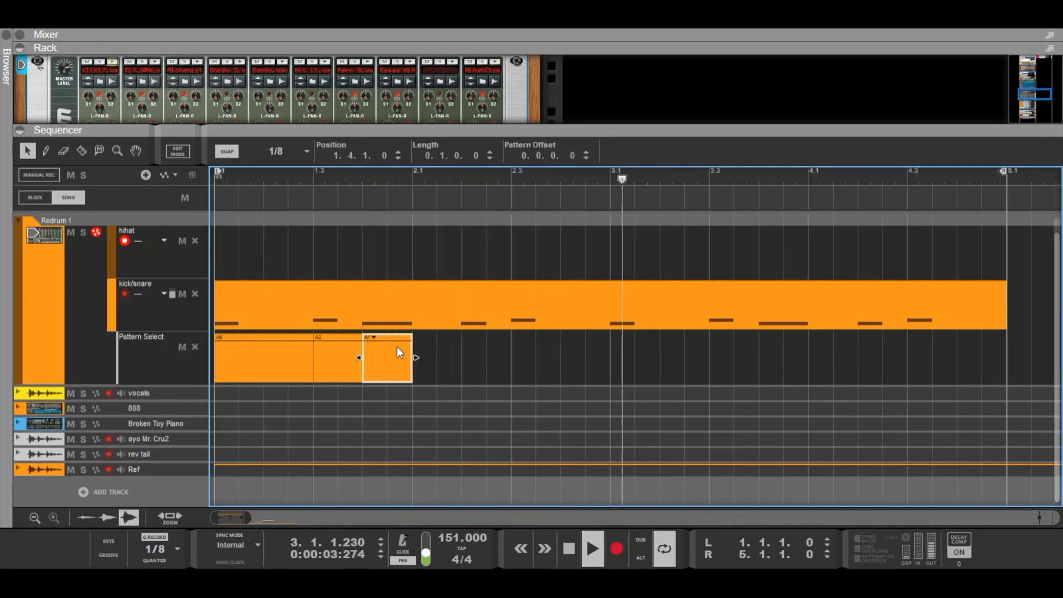
left_click(270, 347)
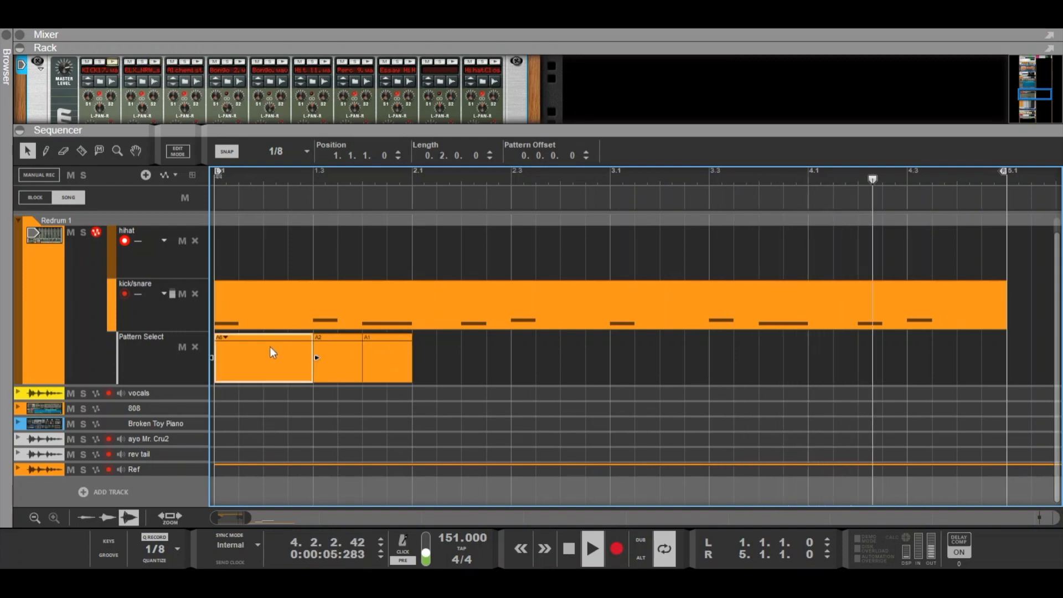
left_click(387, 356)
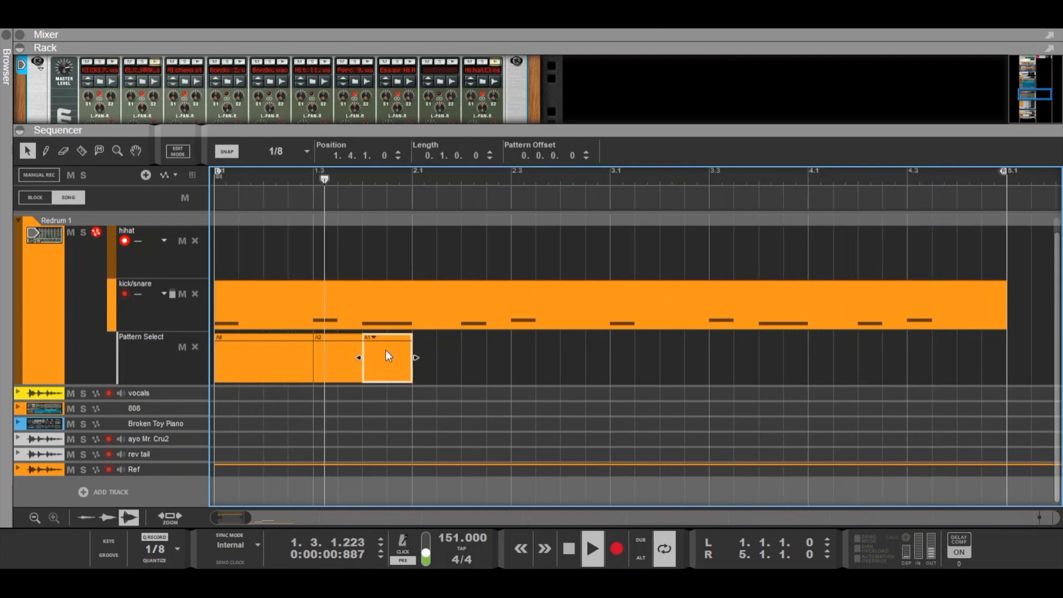
key("Delete")
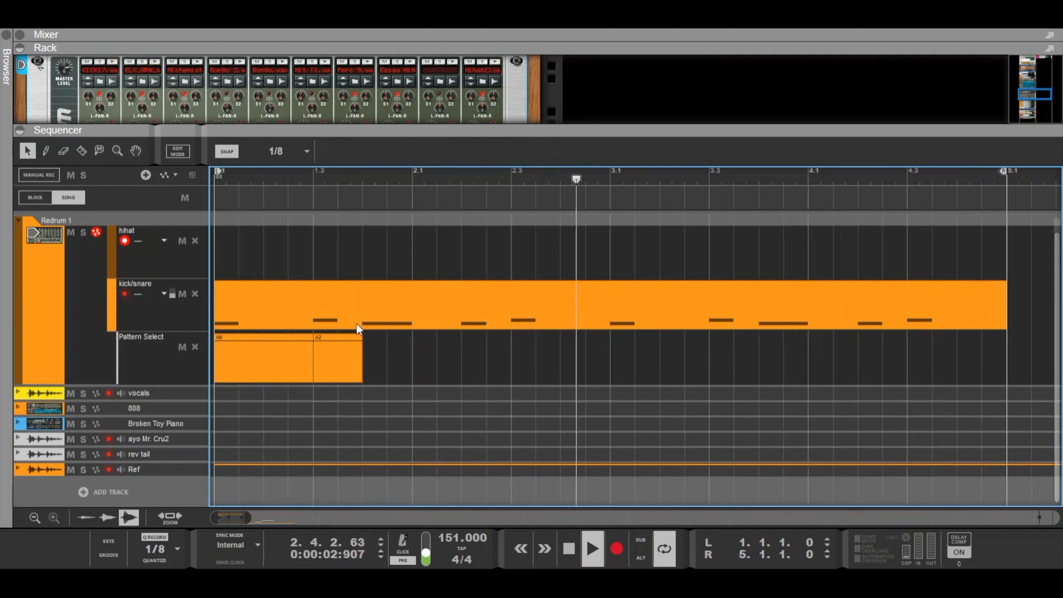
- Lengthen the first Pattern Select clip to one bar
left_click(284, 352)
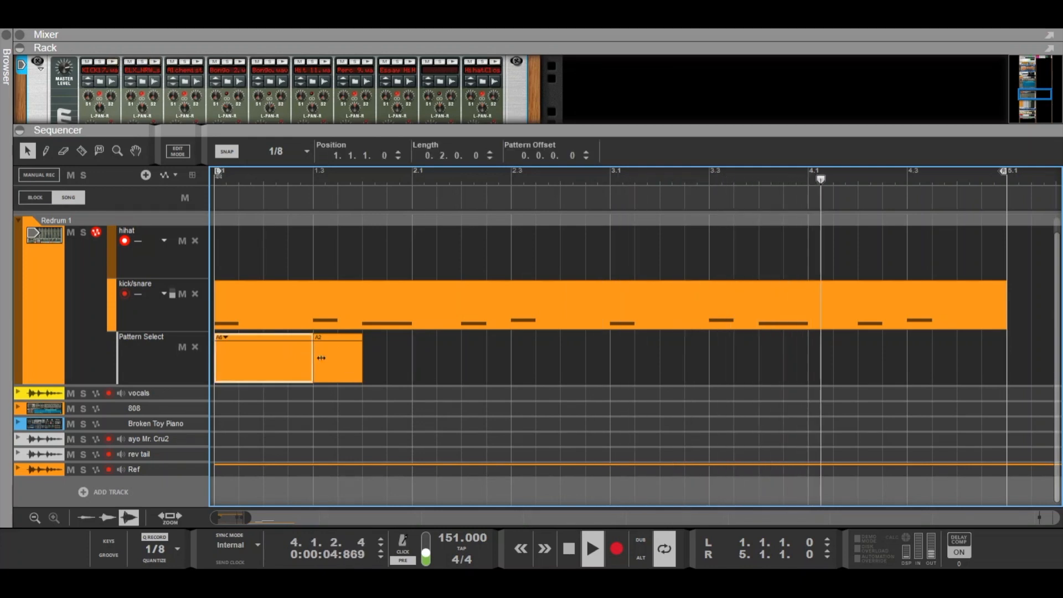
left_click_drag(348, 361, 398, 361)
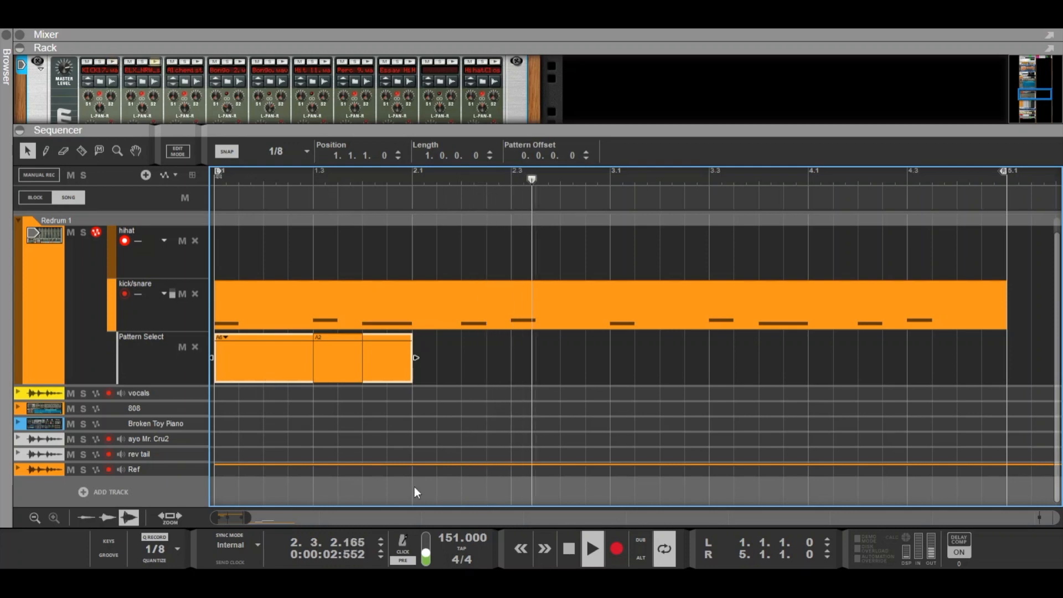
- Restart playback and extend the first Pattern Select clip to end at bar 2 beat 3
left_click(568, 548)
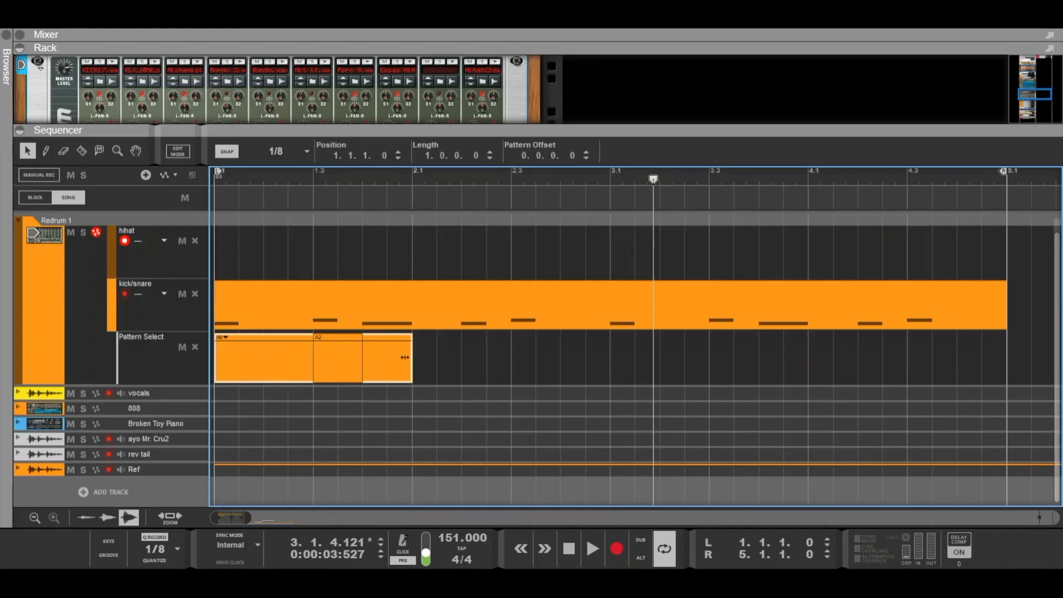
left_click(564, 548)
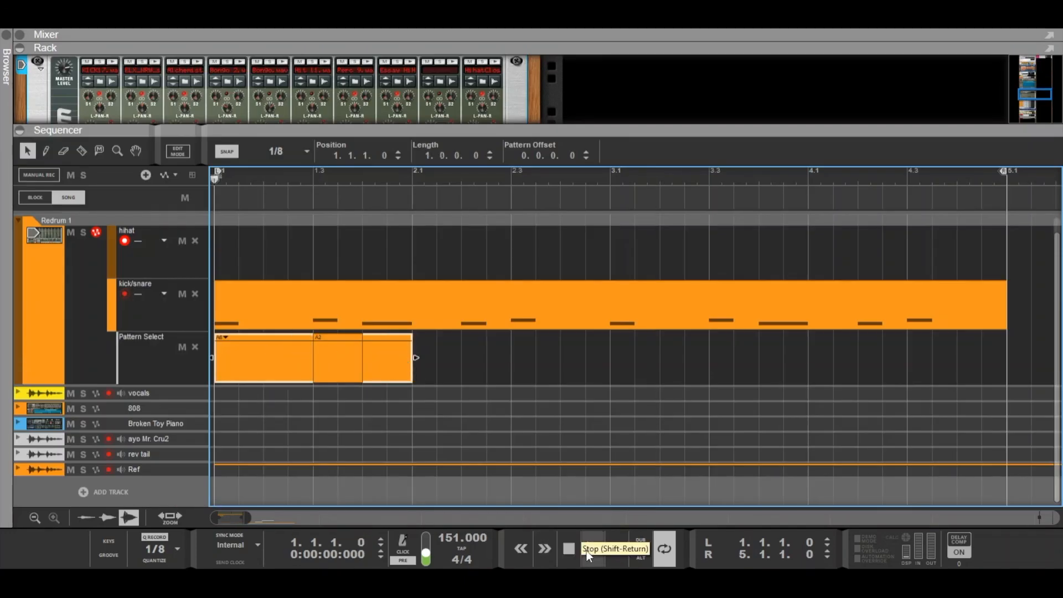
left_click(591, 549)
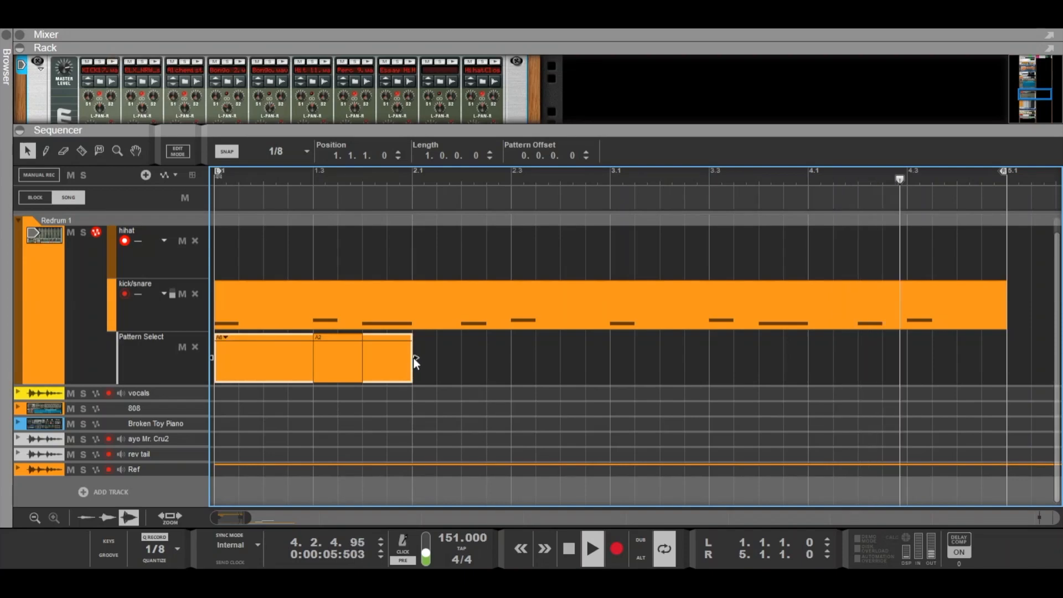
left_click_drag(414, 359, 510, 359)
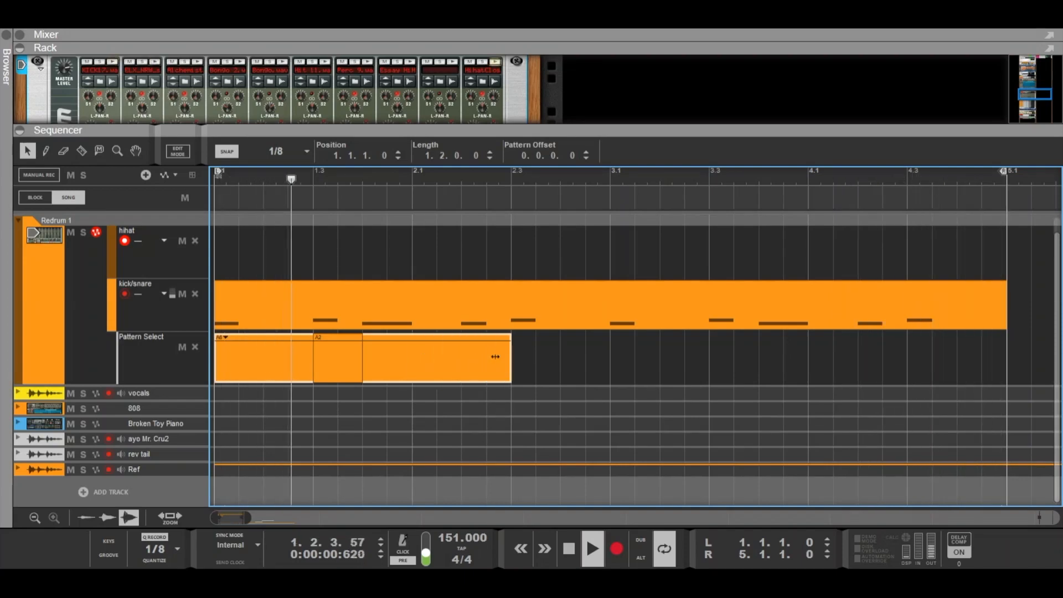
- Draw a two-beat clip at bar 2 beat 3 of the Pattern Select lane and set it to pattern A7
left_click(520, 344)
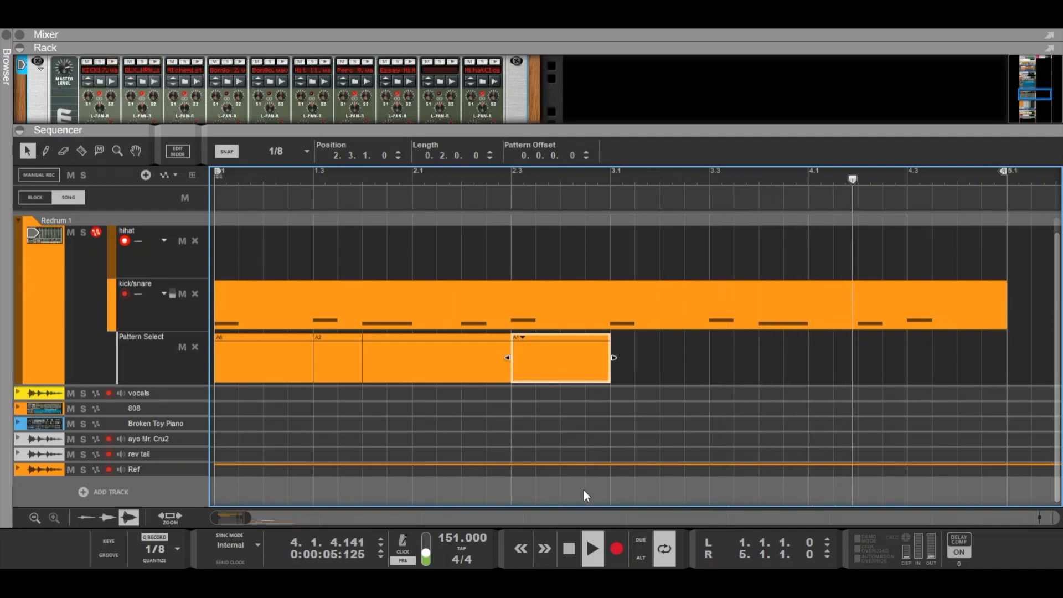
left_click(454, 171)
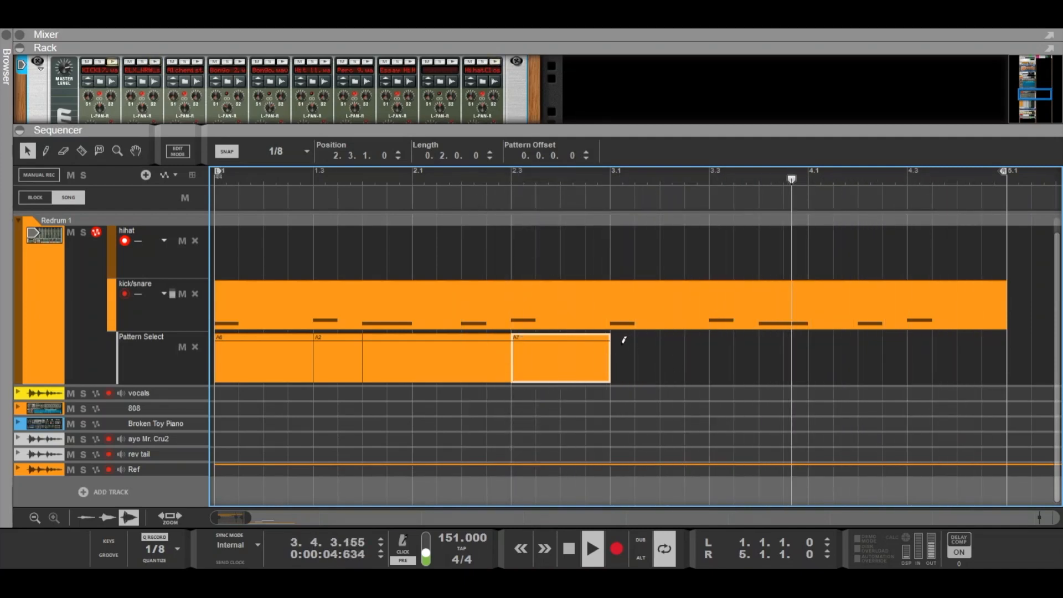
- Fill bar 3 beats 1–2 with a one-beat A3 clip followed by a one-beat A7 clip
left_click(619, 346)
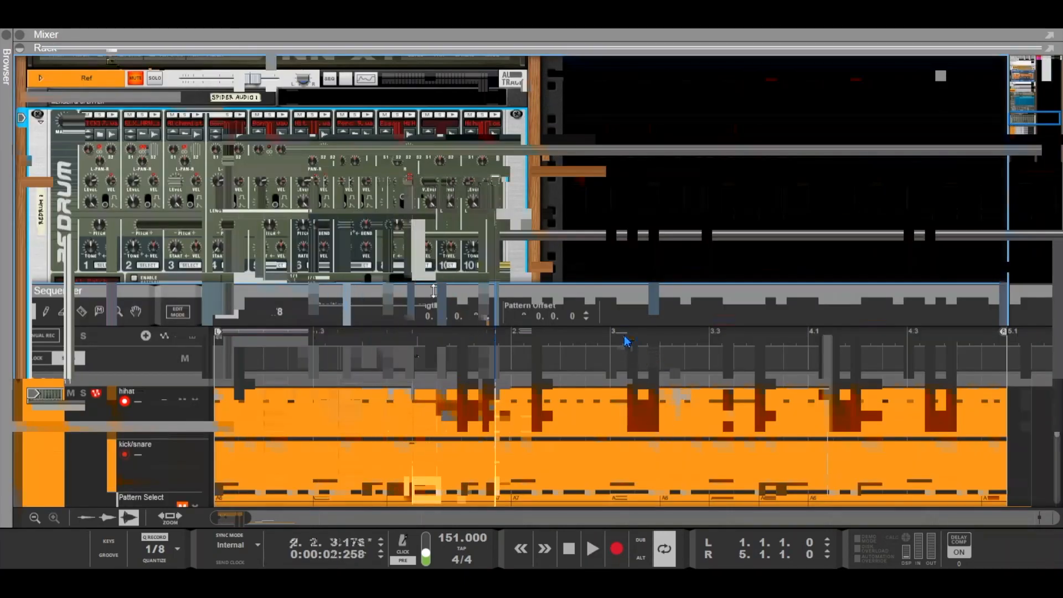
left_click(622, 337)
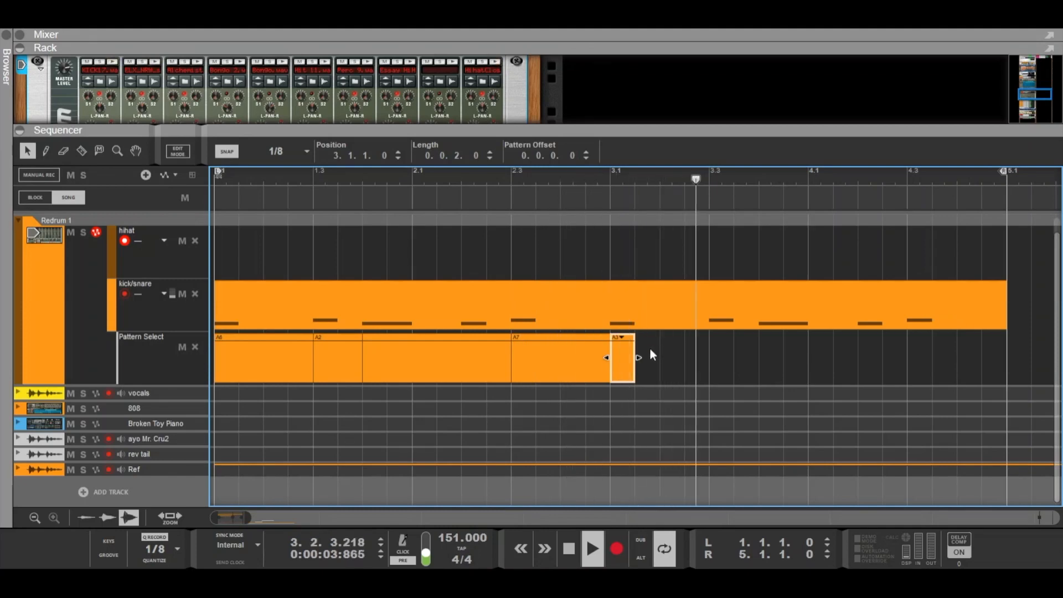
left_click_drag(641, 354, 708, 354)
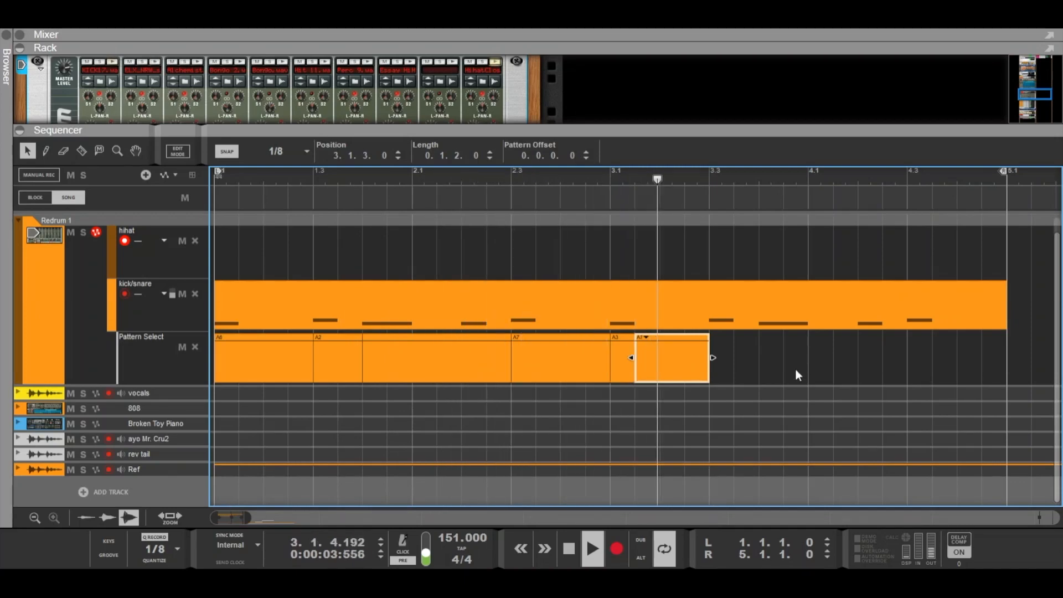
left_click_drag(636, 358, 659, 359)
left_click(630, 356)
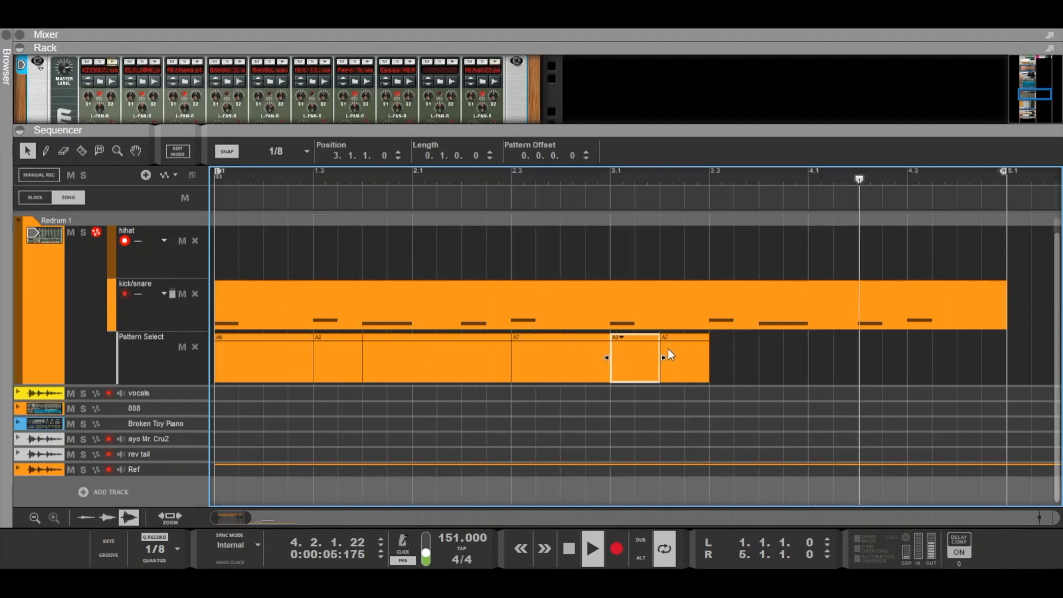
- Duplicate the A3 and A7 clips into bar 3 beats 3–4
mouse_move(729, 353)
left_mouse_down()
mouse_move(644, 360)
mouse_move(732, 359)
left_mouse_up()
left_click(854, 359)
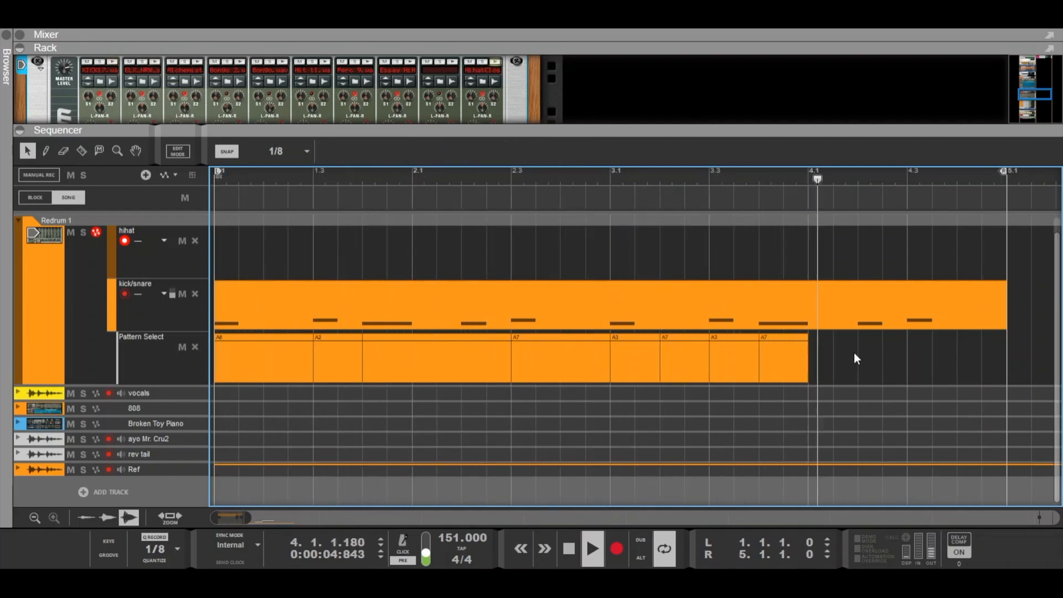
- Change the clip at bar 3 beat 2 to pattern A6
left_click(734, 358)
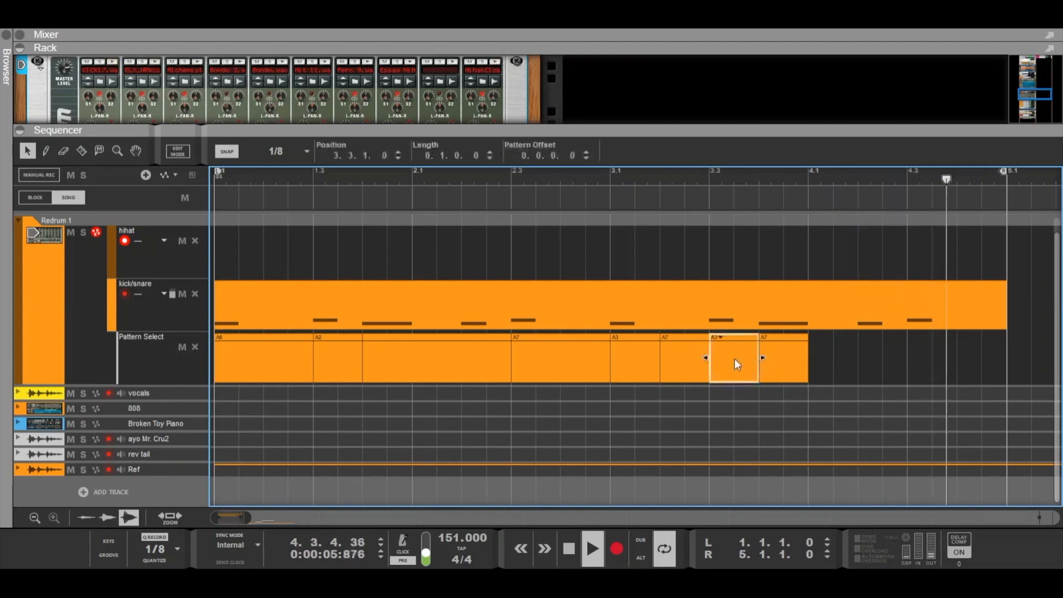
left_click(681, 357)
left_click_drag(669, 351, 704, 352)
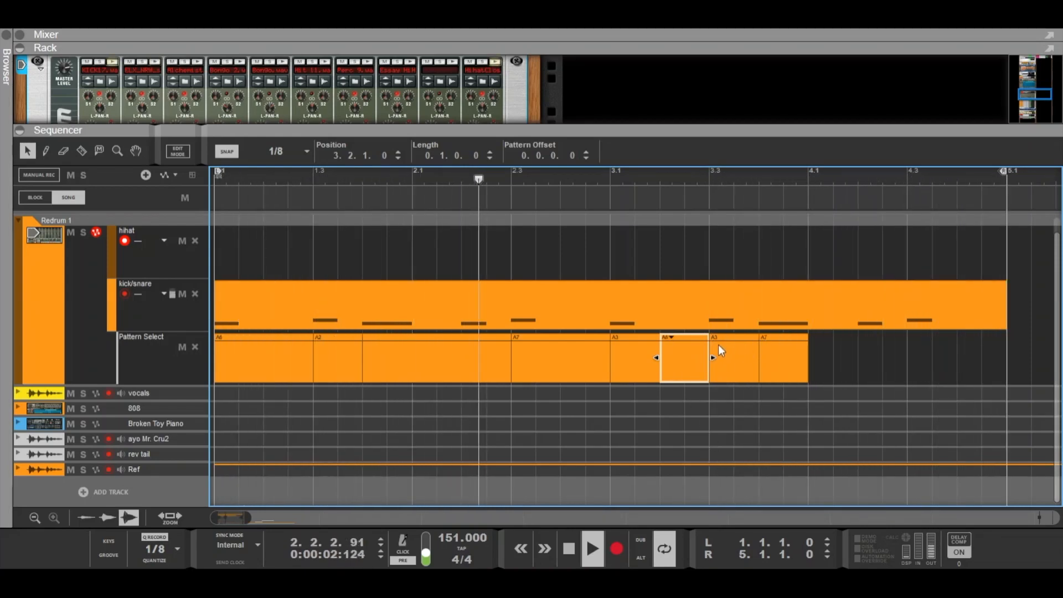
- Delete the Pattern Select clip at bar 3 beat 4
left_click(765, 356)
key("Delete")
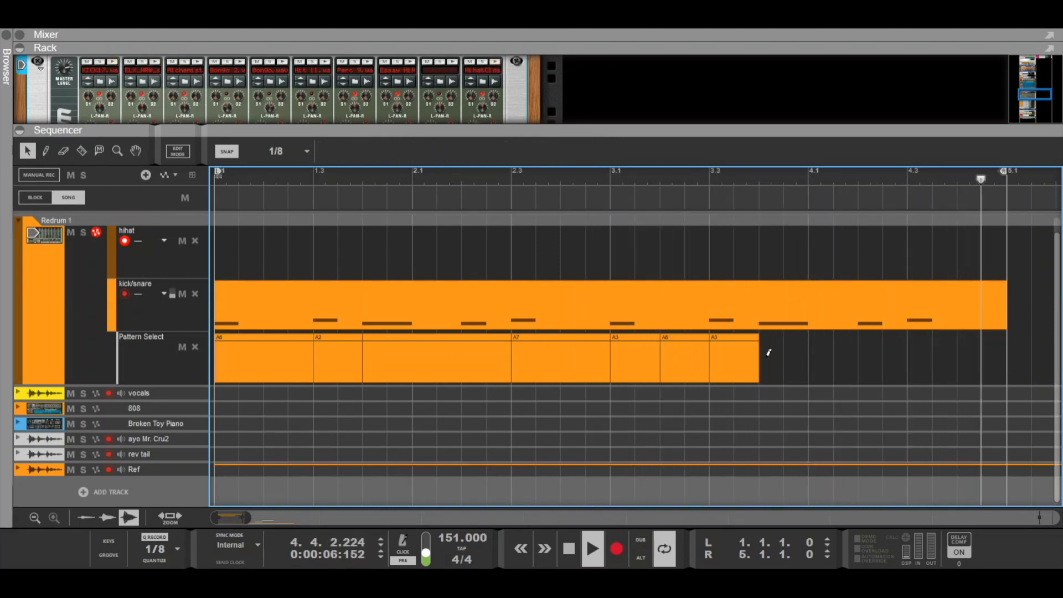
mouse_move(679, 337)
left_mouse_down()
mouse_move(784, 336)
mouse_move(677, 350)
left_mouse_up()
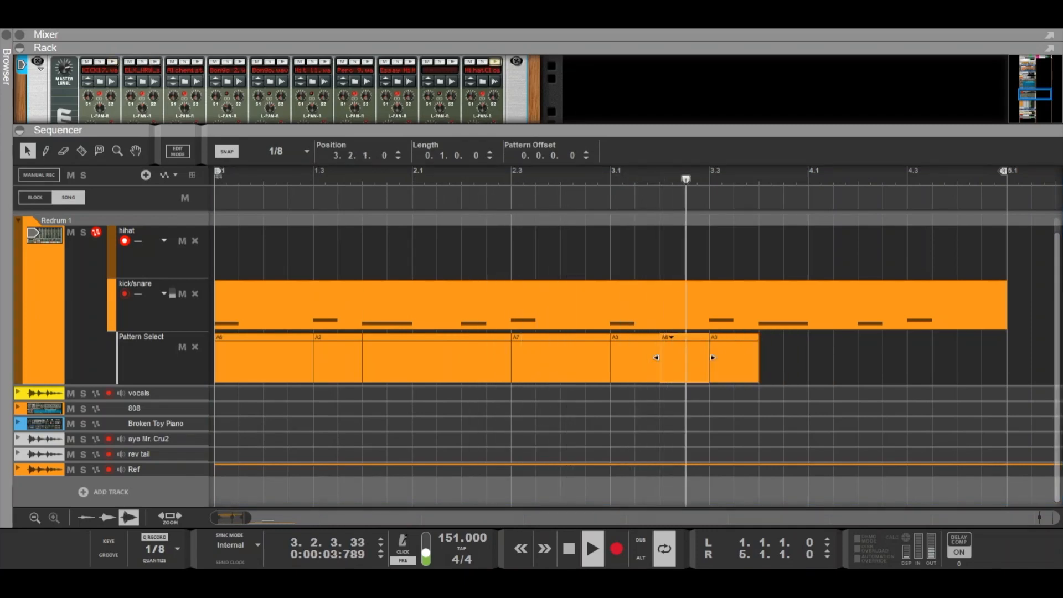
key("ctrl+z")
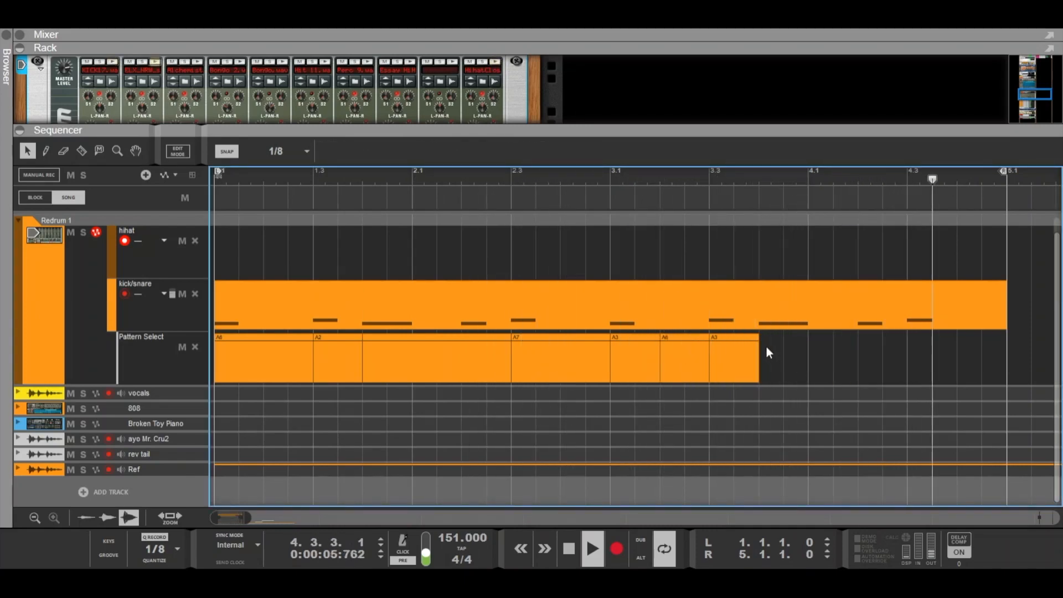
- Draw a one-beat A8 clip at bar 3 beat 4 and a three-beat clip starting at bar 4
left_click_drag(762, 340, 806, 340)
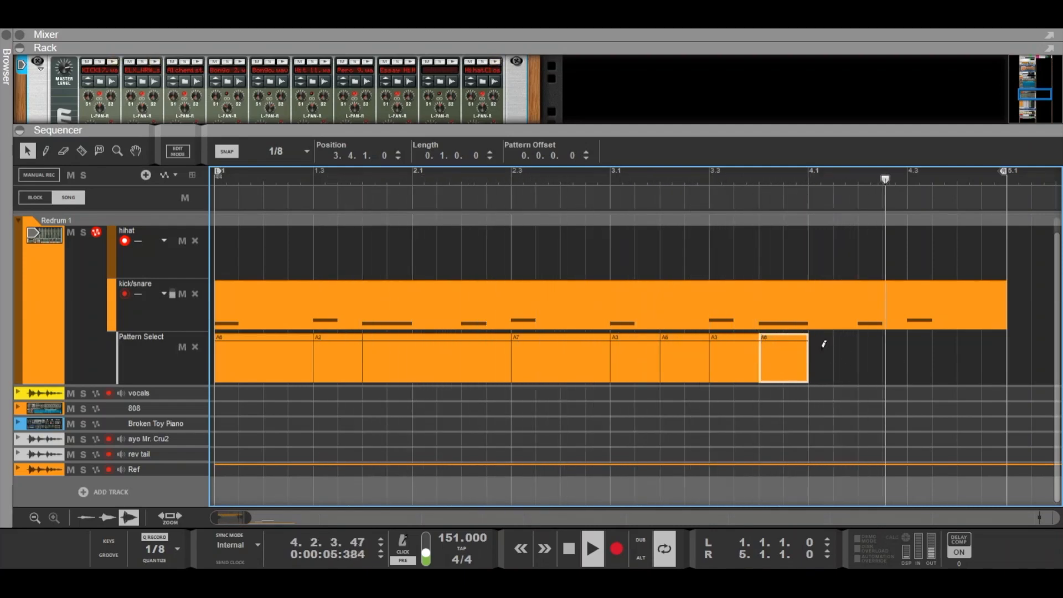
left_click_drag(816, 343, 890, 346)
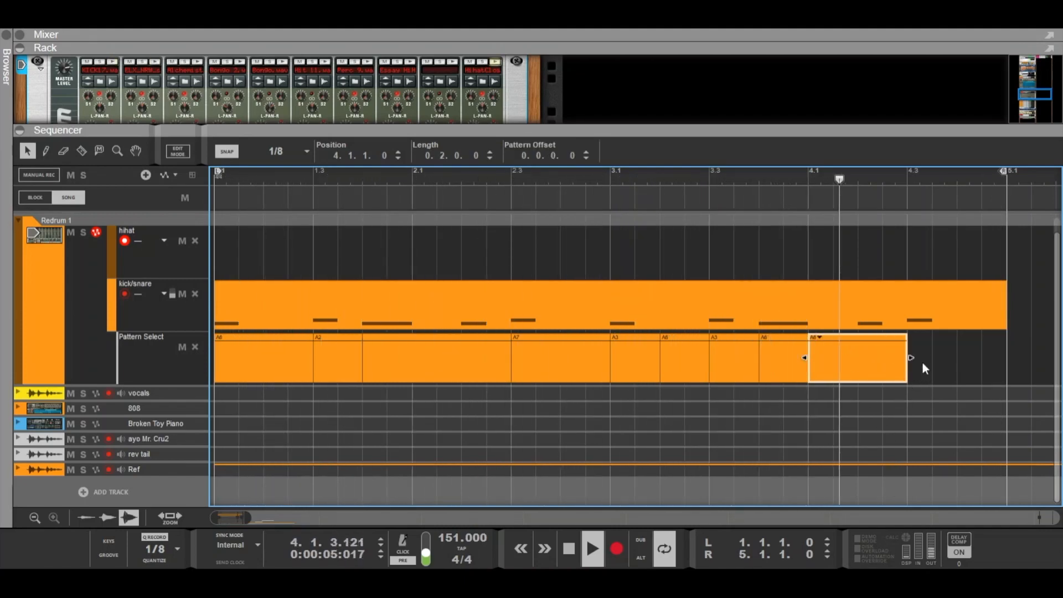
left_click_drag(909, 358, 962, 360)
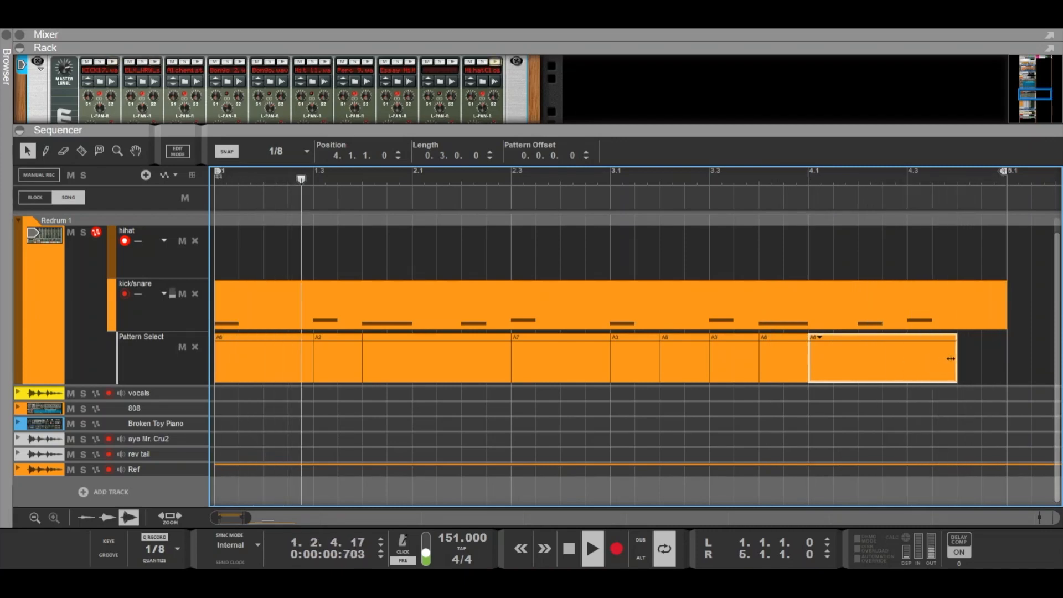
- Add a short A1 clip at the very end of bar 4 in the Pattern Select lane
left_click(995, 337)
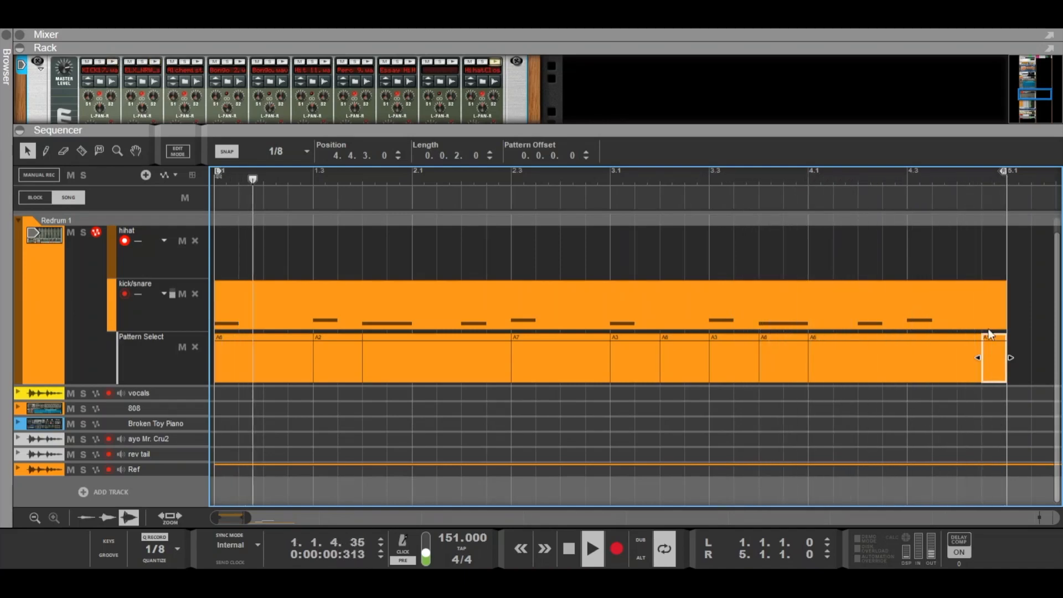
left_click(951, 267)
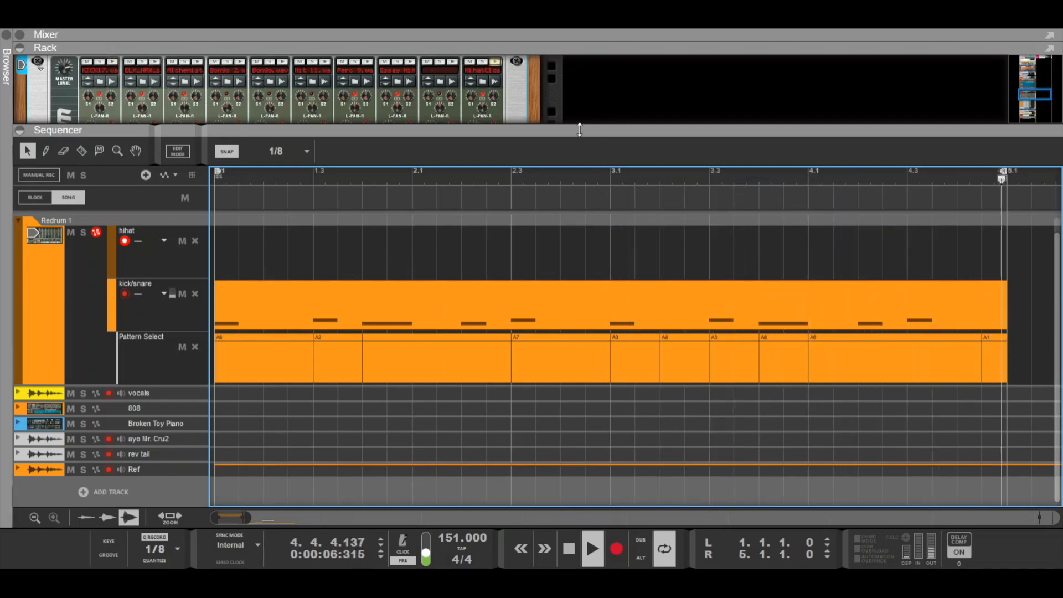
- Enlarge the rack to inspect Redrum's drum channels, then collapse it back
left_click_drag(601, 131, 548, 210)
left_click(474, 127)
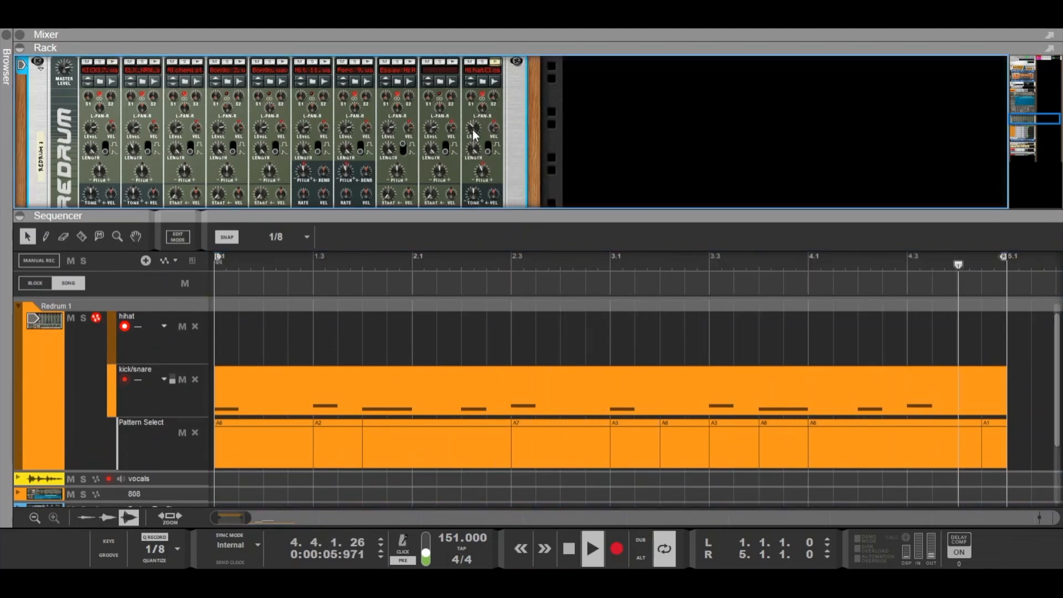
mouse_move(475, 132)
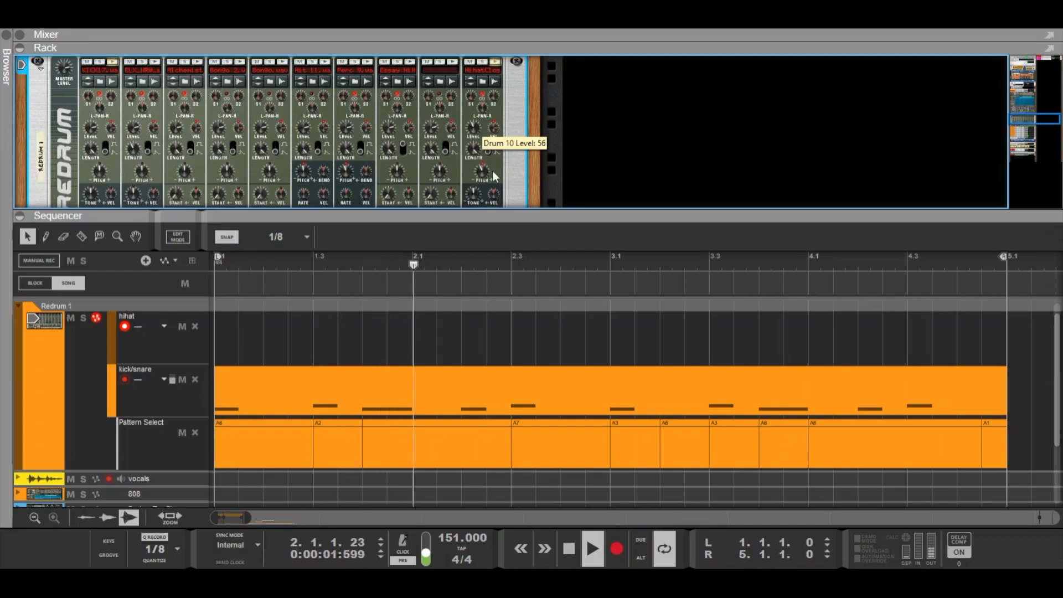
left_click_drag(531, 211, 532, 57)
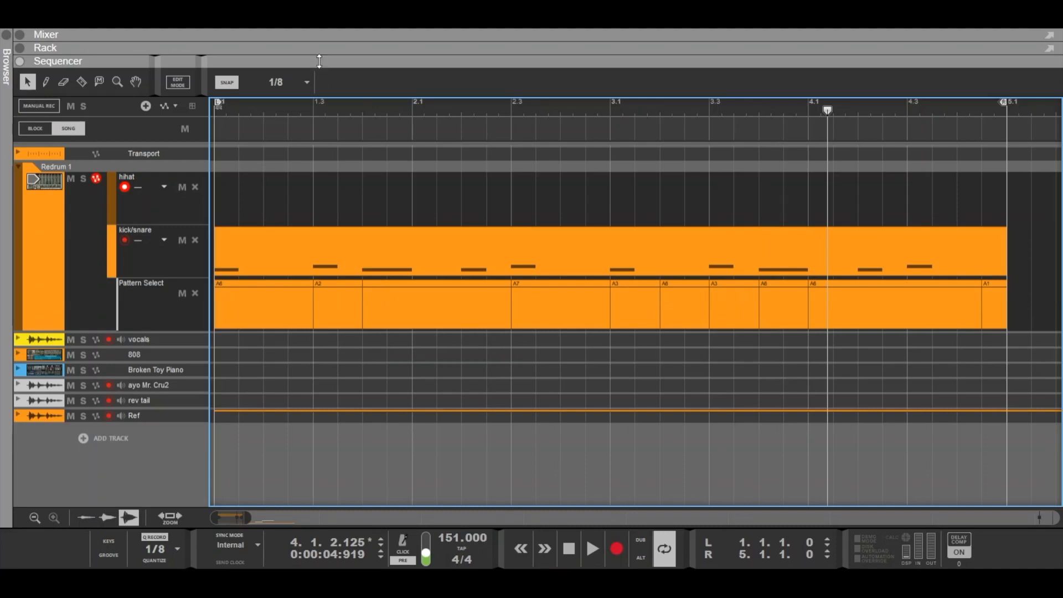
- Move the hihat note clip from the new Lane 3 into the hihat lane and delete the empty Lane 3
left_click_drag(319, 61, 316, 332)
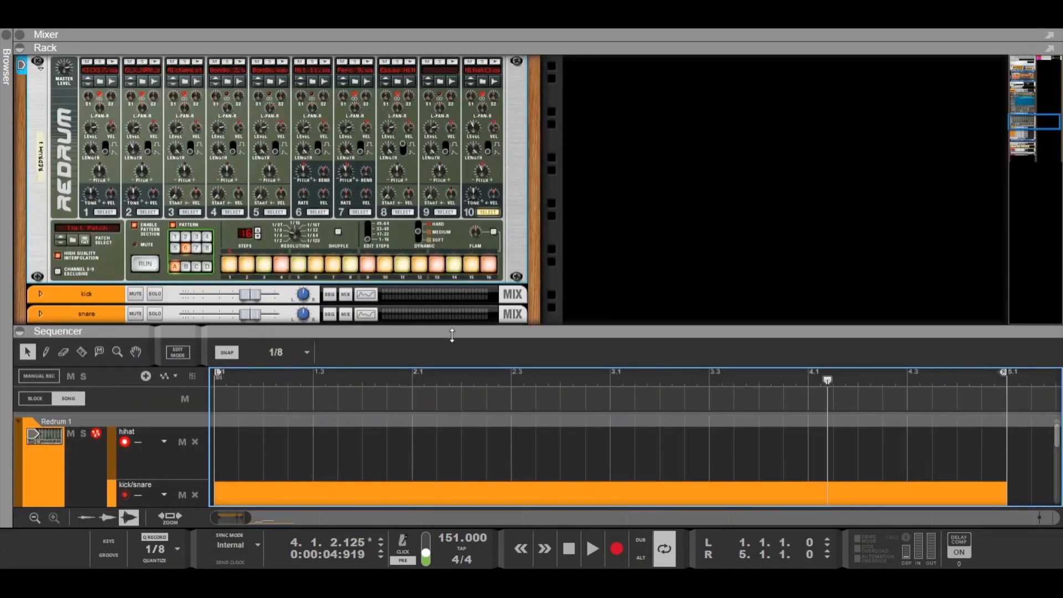
left_click_drag(451, 335, 456, 157)
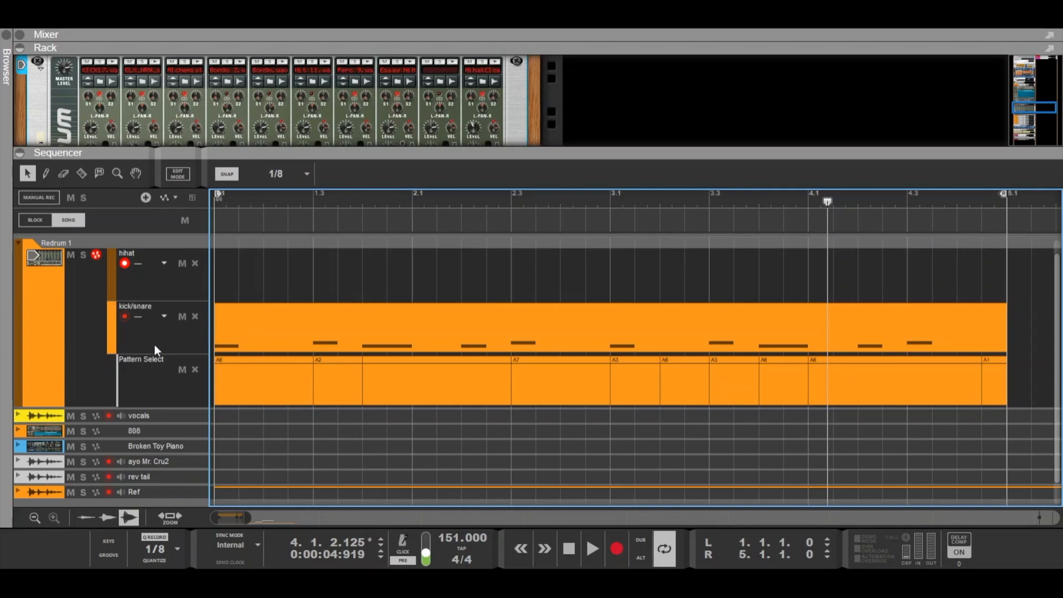
left_click(71, 316)
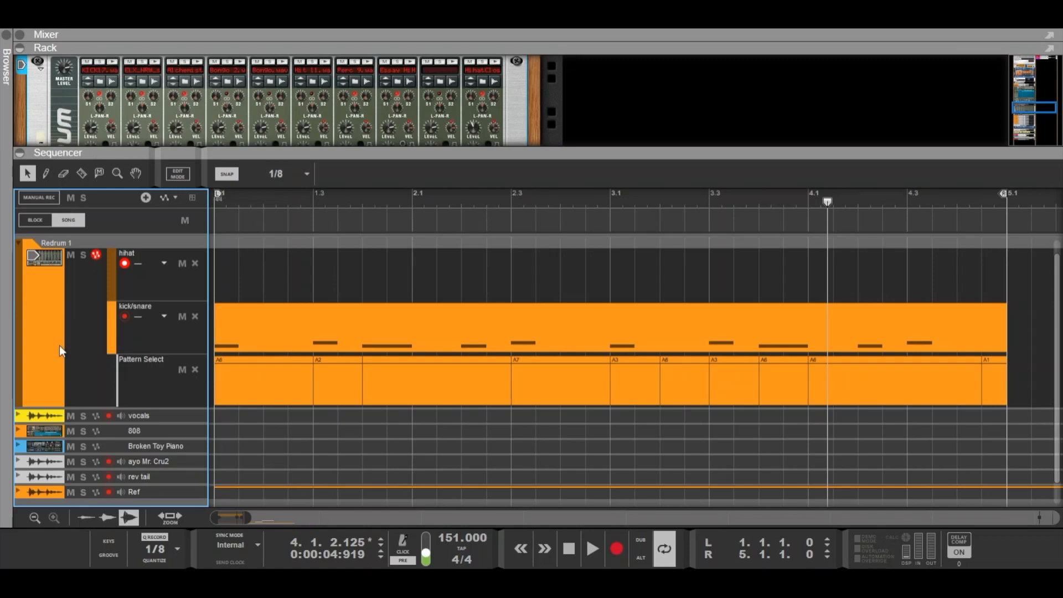
left_click(194, 302)
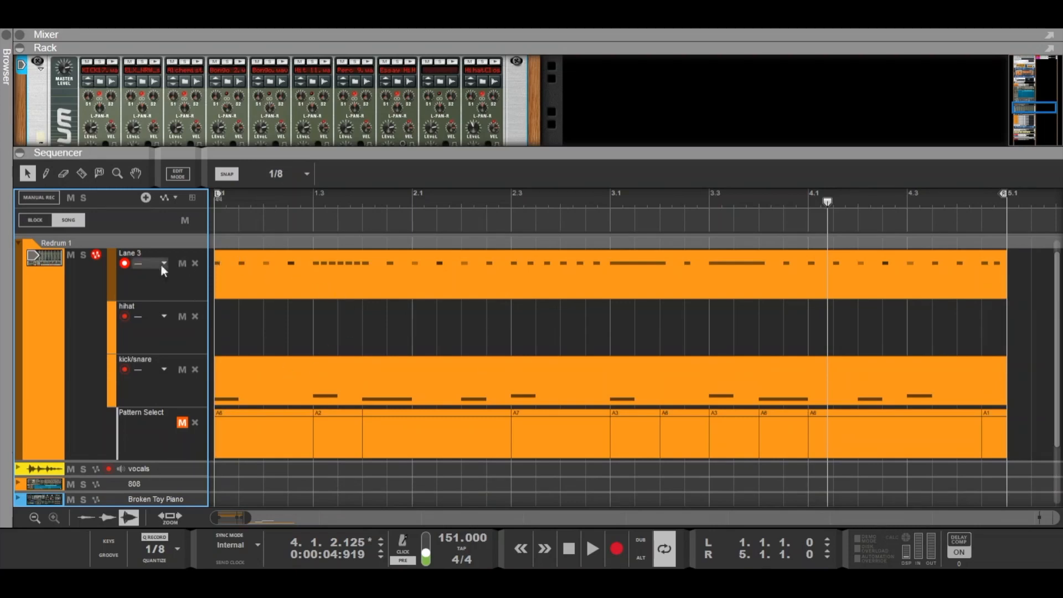
left_click_drag(253, 267, 243, 328)
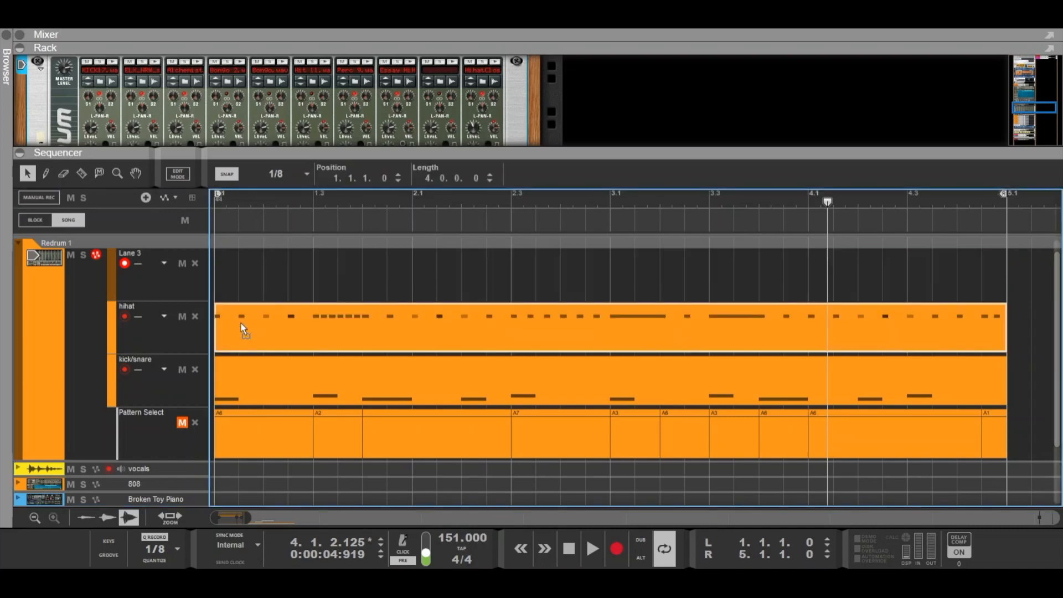
left_click(195, 262)
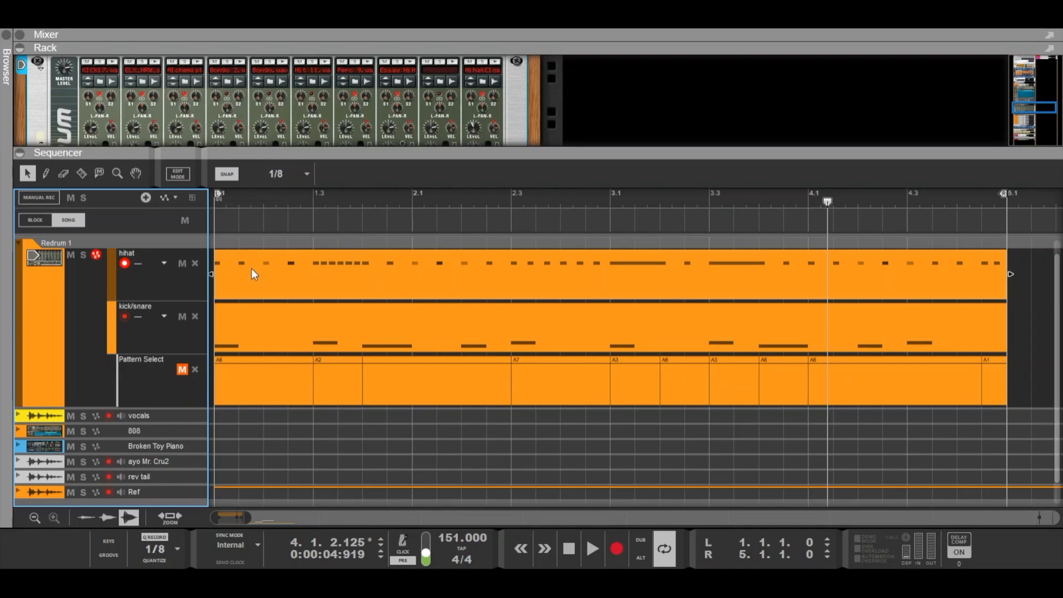
- Select the hihat clip and the Pattern Select clips to check their positions and lengths
left_click_drag(252, 269, 214, 268)
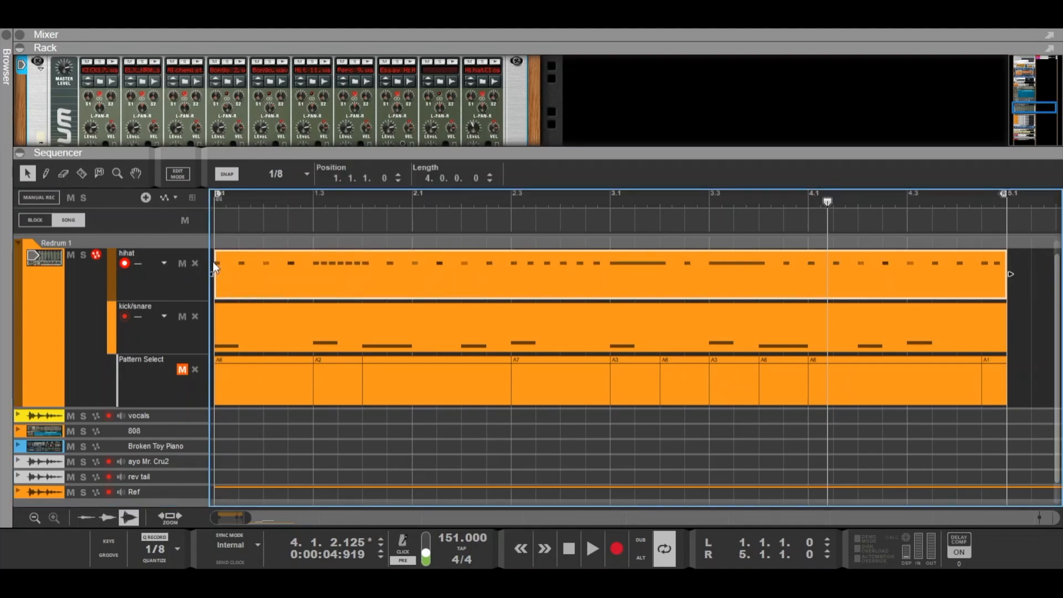
left_click_drag(274, 380, 225, 387)
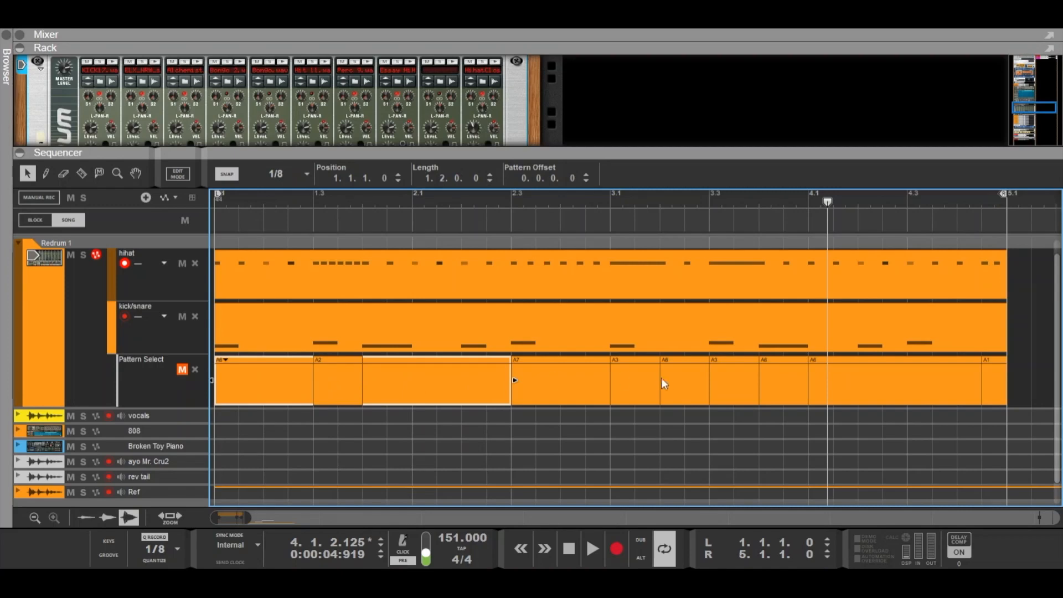
mouse_move(639, 370)
left_mouse_down()
mouse_move(573, 373)
mouse_move(634, 373)
left_mouse_up()
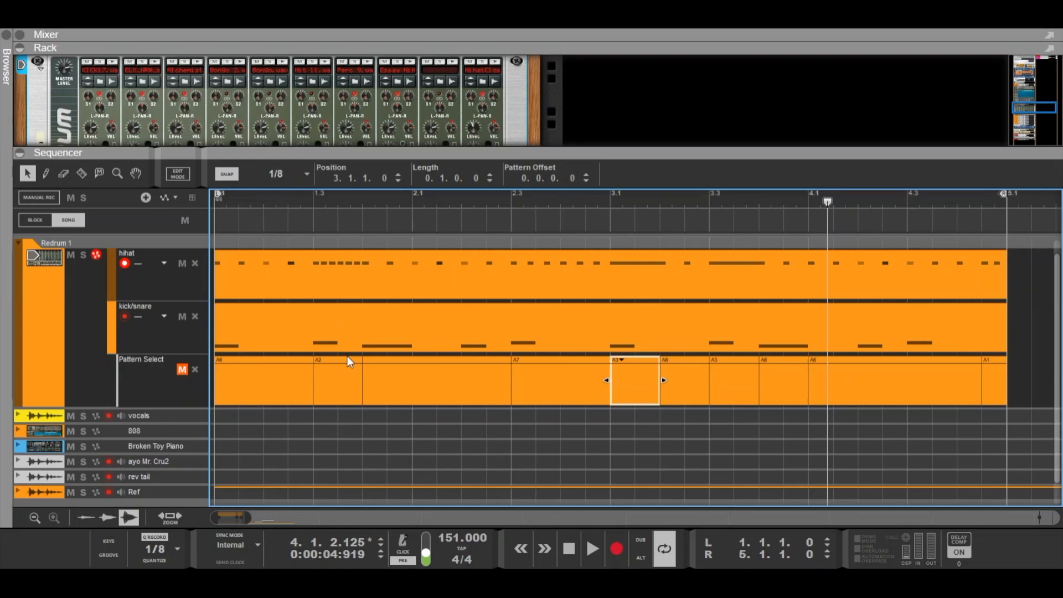
- Expand the rack to view the Redrum device and its pattern section, then shrink it back
left_click_drag(206, 153, 207, 385)
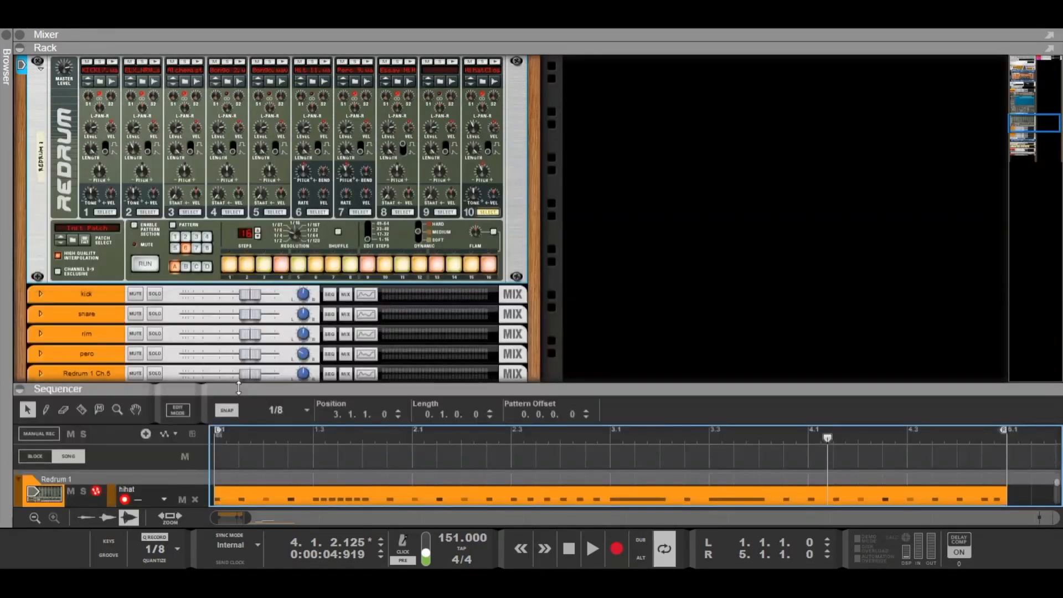
scroll(61, 212, "up", 2)
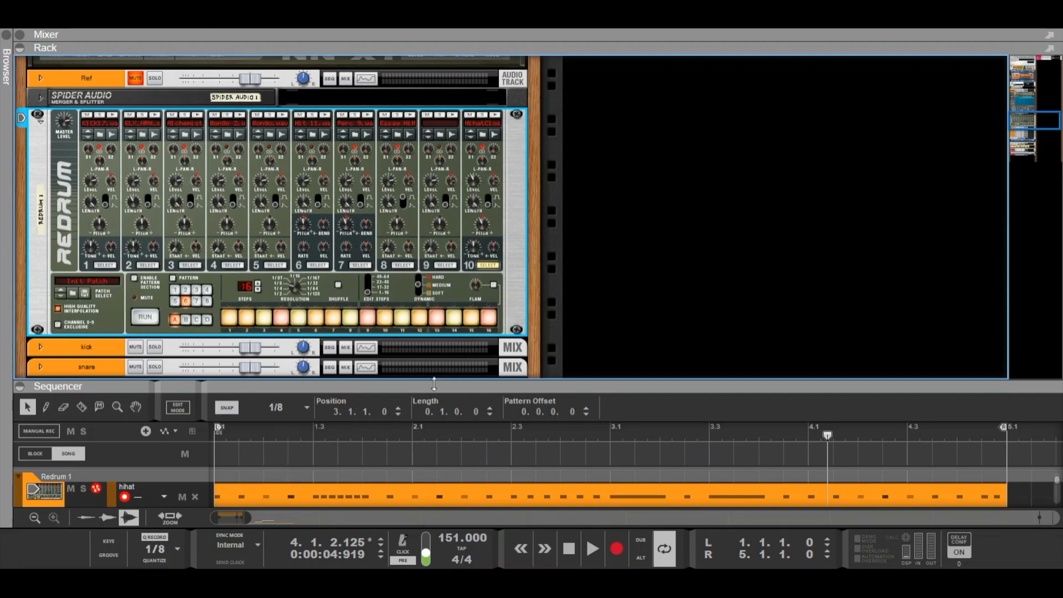
left_click_drag(437, 385, 434, 290)
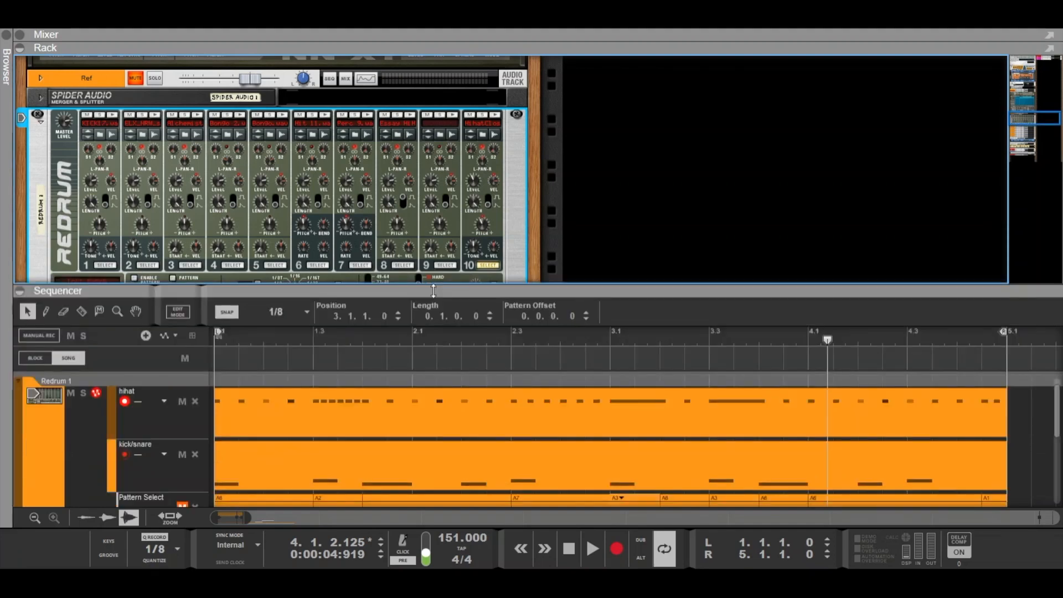